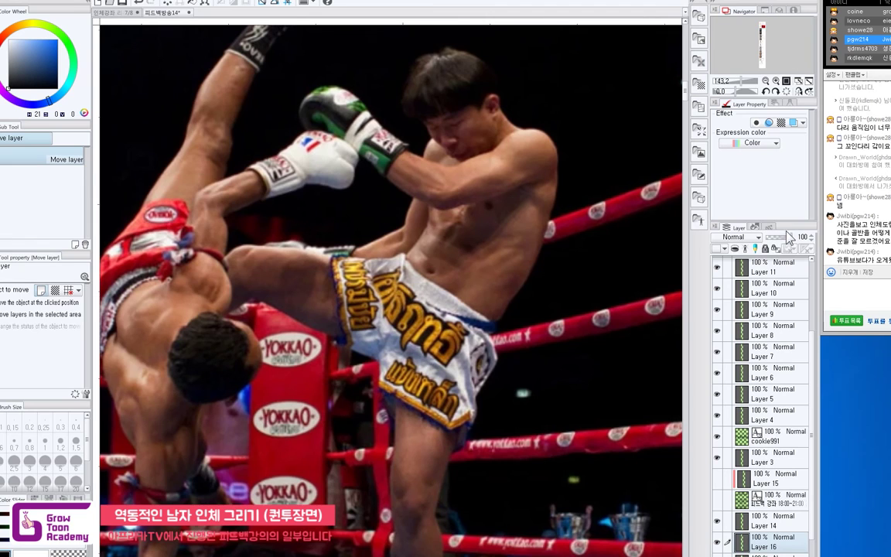
Lower the kickboxing photo layer's opacity to 42% and add a new raster layer above it for pen sketching.
{"action": "left_click", "coordinate": [776, 238]}
{"action": "left_click_drag", "start_coordinate": [485, 186], "coordinate": [490, 209]}
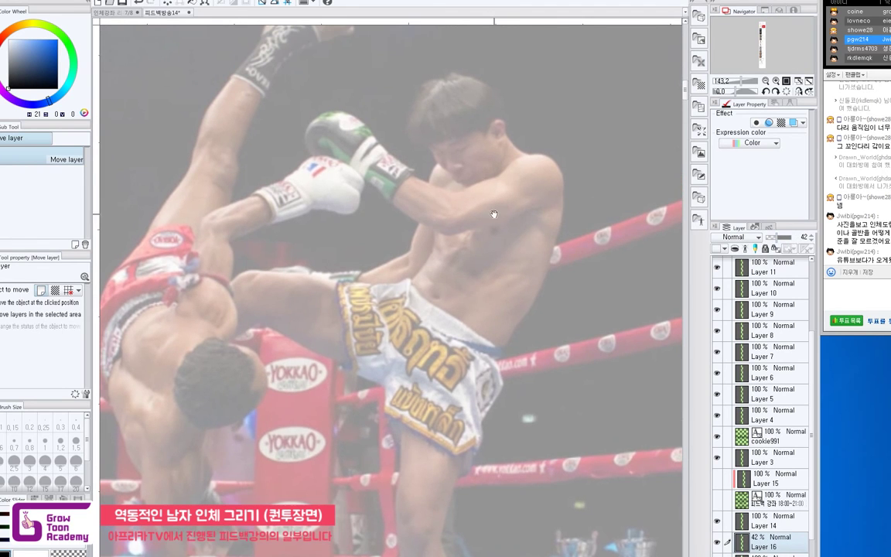
{"action": "left_click_drag", "start_coordinate": [528, 153], "coordinate": [531, 197]}
{"action": "key", "text": "p"}
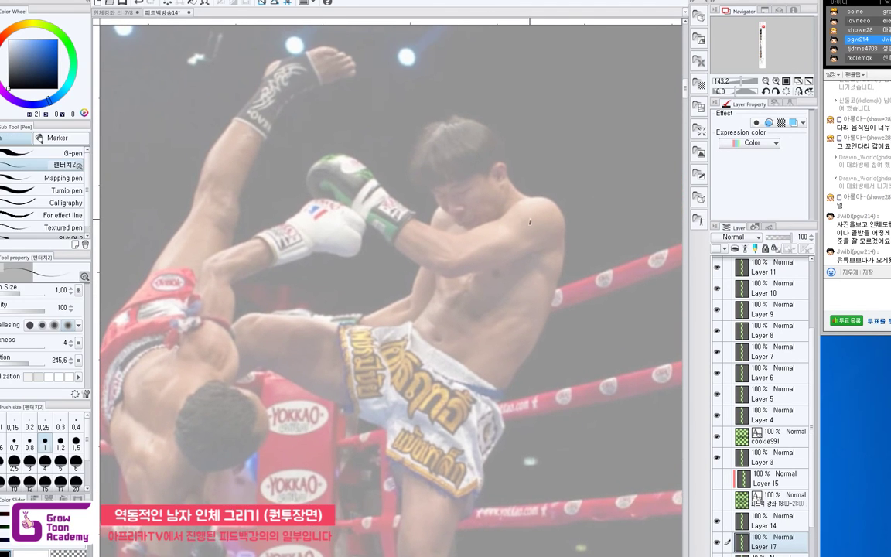
{"action": "key", "text": "ctrl+shift+n"}
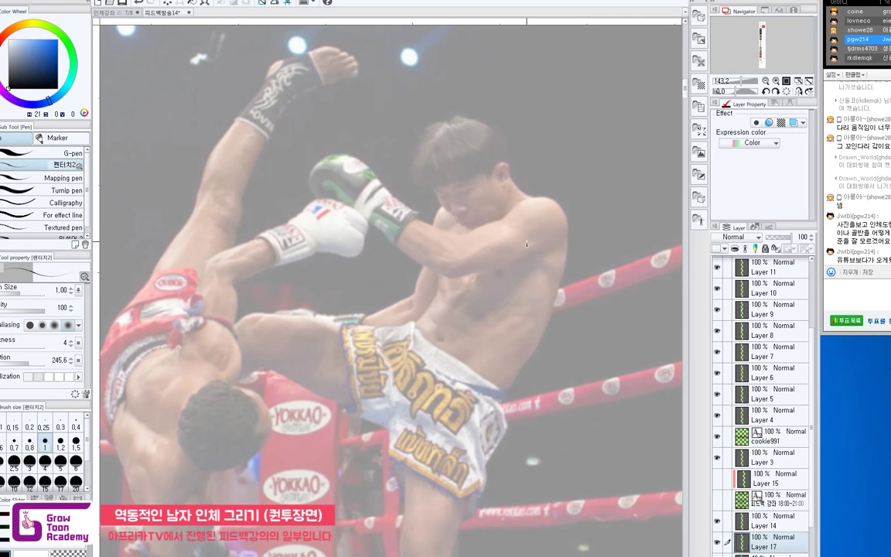
Sketch the standing fighter's head as a circle with a brow line and ear, and lighten the crown outline with the eraser.
{"action": "scroll", "coordinate": [510, 246], "scroll_direction": "up", "scroll_amount": 2}
{"action": "mouse_move", "coordinate": [461, 253]}
{"action": "left_mouse_down"}
{"action": "mouse_move", "coordinate": [498, 246]}
{"action": "mouse_move", "coordinate": [507, 212]}
{"action": "mouse_move", "coordinate": [496, 170]}
{"action": "mouse_move", "coordinate": [465, 160]}
{"action": "mouse_move", "coordinate": [423, 197]}
{"action": "mouse_move", "coordinate": [476, 255]}
{"action": "left_mouse_up"}
{"action": "key", "text": "ctrl+z"}
{"action": "left_click_drag", "start_coordinate": [425, 206], "coordinate": [440, 238]}
{"action": "mouse_move", "coordinate": [440, 238]}
{"action": "left_mouse_down"}
{"action": "mouse_move", "coordinate": [486, 252]}
{"action": "mouse_move", "coordinate": [511, 191]}
{"action": "left_mouse_up"}
{"action": "scroll", "coordinate": [511, 190], "scroll_direction": "down", "scroll_amount": 2}
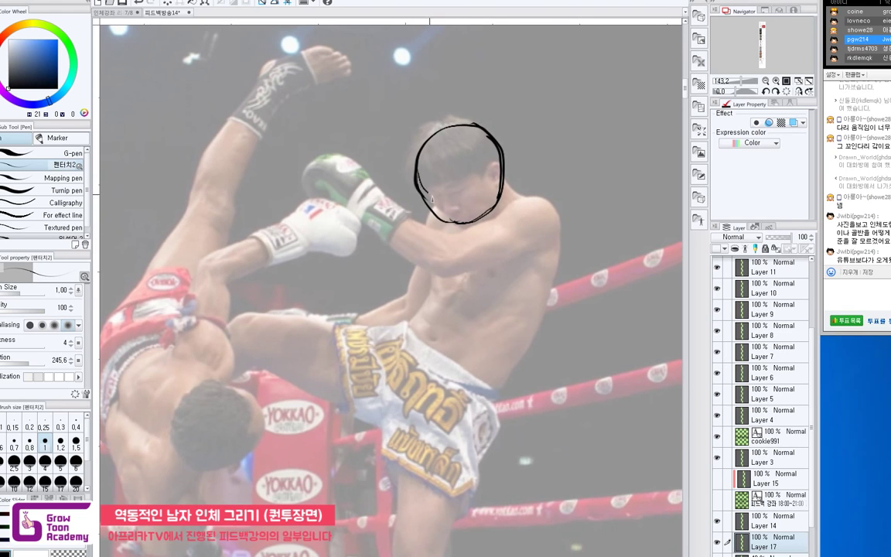
{"action": "mouse_move", "coordinate": [418, 169]}
{"action": "left_mouse_down"}
{"action": "mouse_move", "coordinate": [425, 199]}
{"action": "mouse_move", "coordinate": [464, 226]}
{"action": "mouse_move", "coordinate": [503, 194]}
{"action": "mouse_move", "coordinate": [503, 175]}
{"action": "mouse_move", "coordinate": [497, 194]}
{"action": "left_mouse_up"}
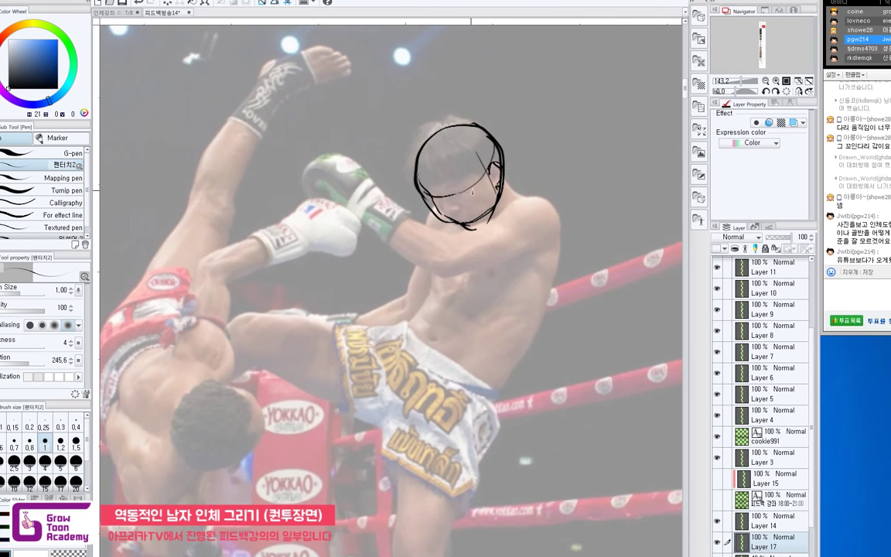
{"action": "key", "text": "e"}
{"action": "left_click_drag", "start_coordinate": [469, 128], "coordinate": [431, 135]}
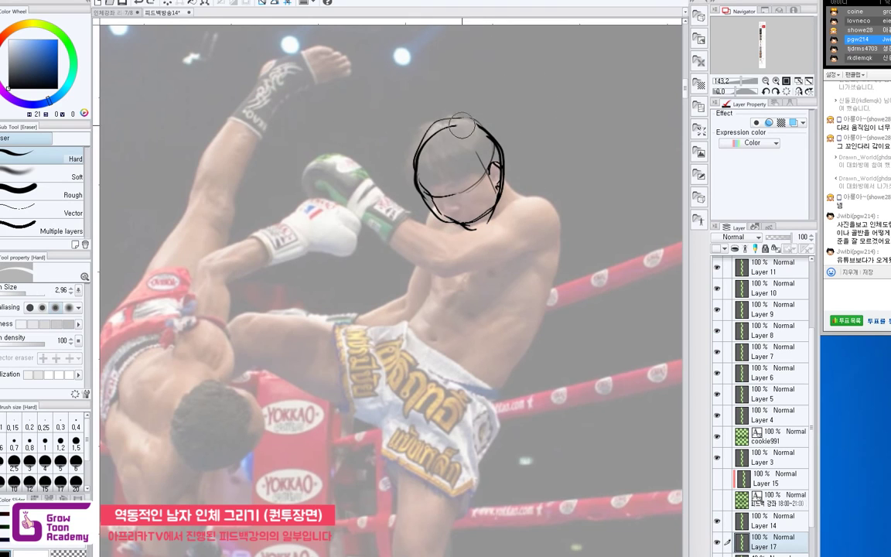
Sketch the jaw lines and the neck contour running from behind the ear down to the shoulder.
{"action": "key", "text": "p"}
{"action": "mouse_move", "coordinate": [472, 192]}
{"action": "left_mouse_down"}
{"action": "mouse_move", "coordinate": [469, 182]}
{"action": "mouse_move", "coordinate": [519, 187]}
{"action": "mouse_move", "coordinate": [514, 202]}
{"action": "mouse_move", "coordinate": [487, 214]}
{"action": "left_mouse_up"}
{"action": "key", "text": "ctrl+z"}
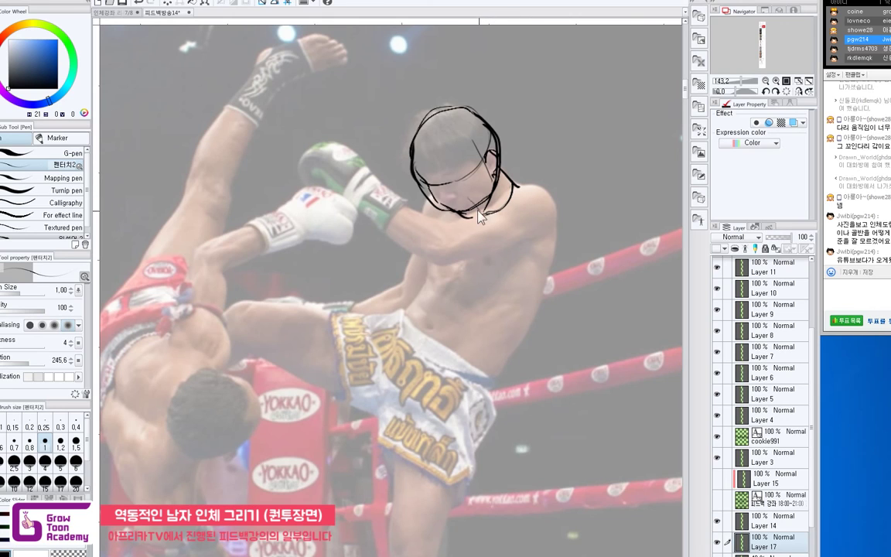
{"action": "left_click_drag", "start_coordinate": [471, 204], "coordinate": [479, 211]}
{"action": "left_click_drag", "start_coordinate": [496, 169], "coordinate": [463, 194]}
{"action": "left_click_drag", "start_coordinate": [493, 164], "coordinate": [465, 190]}
{"action": "mouse_move", "coordinate": [495, 219]}
{"action": "left_mouse_down"}
{"action": "mouse_move", "coordinate": [504, 243]}
{"action": "mouse_move", "coordinate": [461, 204]}
{"action": "left_mouse_up"}
{"action": "scroll", "coordinate": [505, 243], "scroll_direction": "down", "scroll_amount": 1}
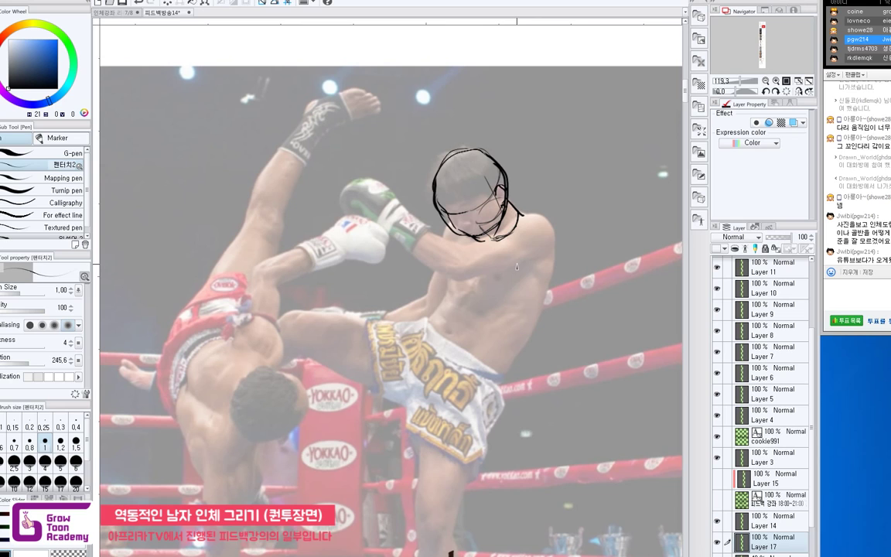
{"action": "scroll", "coordinate": [547, 234], "scroll_direction": "up", "scroll_amount": 1}
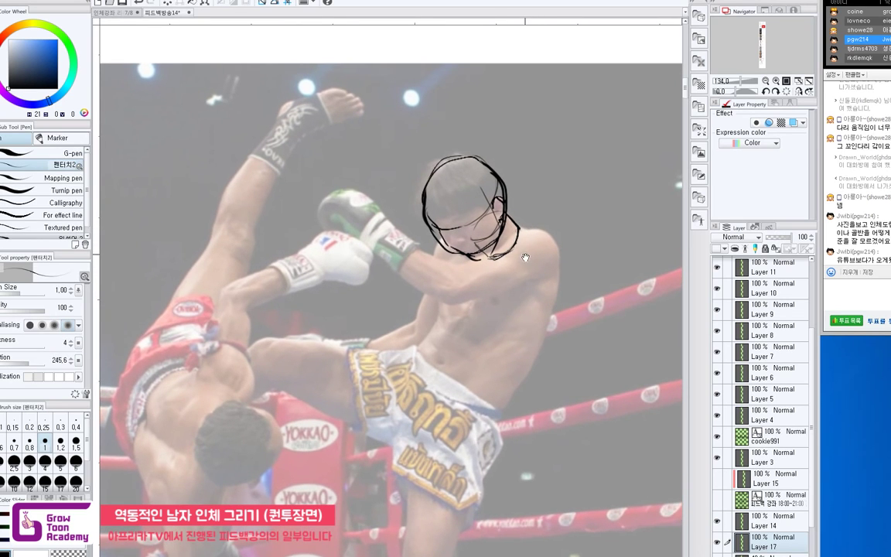
{"action": "left_click_drag", "start_coordinate": [588, 227], "coordinate": [595, 215]}
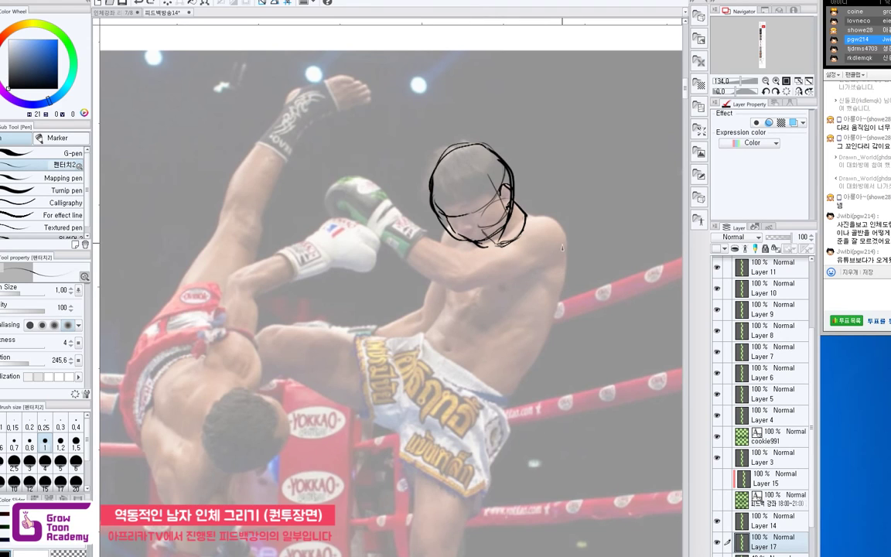
Sketch the outer back contour of the standing fighter's torso from the near shoulder towards the waist.
{"action": "left_click_drag", "start_coordinate": [562, 246], "coordinate": [557, 316]}
{"action": "key", "text": "ctrl+z"}
{"action": "mouse_move", "coordinate": [566, 242]}
{"action": "left_mouse_down"}
{"action": "mouse_move", "coordinate": [561, 304]}
{"action": "mouse_move", "coordinate": [563, 289]}
{"action": "mouse_move", "coordinate": [525, 372]}
{"action": "left_mouse_up"}
{"action": "key", "text": "ctrl+z"}
{"action": "left_click_drag", "start_coordinate": [562, 297], "coordinate": [522, 380]}
{"action": "key", "text": "ctrl+z"}
{"action": "left_click_drag", "start_coordinate": [561, 302], "coordinate": [535, 363]}
{"action": "left_click_drag", "start_coordinate": [537, 263], "coordinate": [551, 270]}
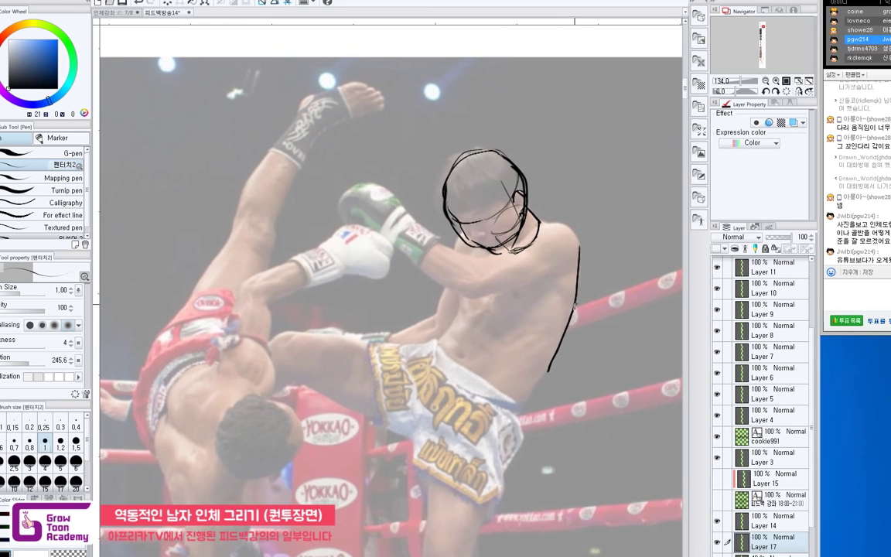
{"action": "left_click_drag", "start_coordinate": [575, 307], "coordinate": [547, 366]}
{"action": "key", "text": "e"}
{"action": "key", "text": "p"}
Draw the torso's front edge from below the chin to the ribs and reinforce the lower end of the back contour.
{"action": "left_click_drag", "start_coordinate": [471, 275], "coordinate": [450, 339]}
{"action": "key", "text": "ctrl+z"}
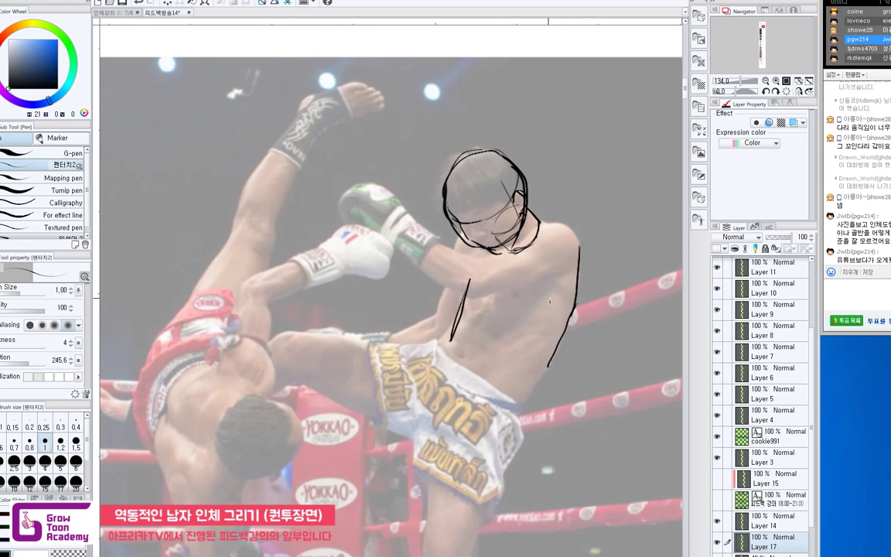
{"action": "key", "text": "ctrl+z"}
{"action": "left_click_drag", "start_coordinate": [467, 285], "coordinate": [453, 339]}
{"action": "key", "text": "ctrl+z"}
{"action": "key", "text": "ctrl+z"}
{"action": "left_click_drag", "start_coordinate": [472, 278], "coordinate": [458, 328]}
{"action": "key", "text": "ctrl+z"}
{"action": "left_click_drag", "start_coordinate": [577, 308], "coordinate": [546, 367]}
{"action": "left_click_drag", "start_coordinate": [473, 278], "coordinate": [458, 329]}
{"action": "key", "text": "ctrl+z"}
{"action": "left_click_drag", "start_coordinate": [476, 249], "coordinate": [454, 319]}
{"action": "left_click_drag", "start_coordinate": [556, 343], "coordinate": [543, 375]}
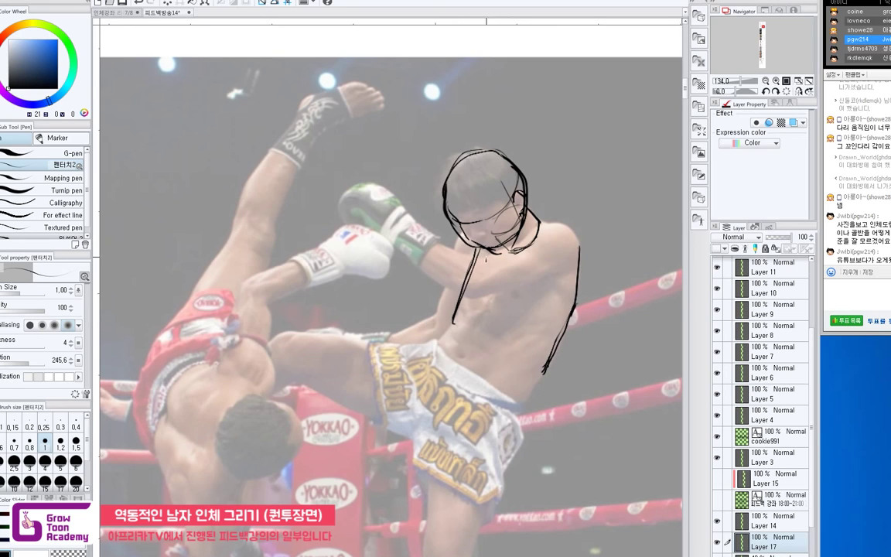
Draw the upper chest line from below the chin to the near shoulder and mark the front edge's lower corner.
{"action": "left_click_drag", "start_coordinate": [491, 257], "coordinate": [521, 266]}
{"action": "key", "text": "ctrl+z"}
{"action": "left_click_drag", "start_coordinate": [448, 322], "coordinate": [457, 323]}
{"action": "left_click_drag", "start_coordinate": [503, 255], "coordinate": [558, 263]}
{"action": "key", "text": "ctrl+z"}
{"action": "key", "text": "ctrl+z"}
{"action": "left_click_drag", "start_coordinate": [479, 247], "coordinate": [553, 262]}
{"action": "left_click_drag", "start_coordinate": [518, 252], "coordinate": [548, 262]}
Draw a small square beside the head as a demonstration of the torso's front plane.
{"action": "mouse_move", "coordinate": [563, 128]}
{"action": "left_mouse_down"}
{"action": "mouse_move", "coordinate": [564, 184]}
{"action": "mouse_move", "coordinate": [612, 187]}
{"action": "left_mouse_up"}
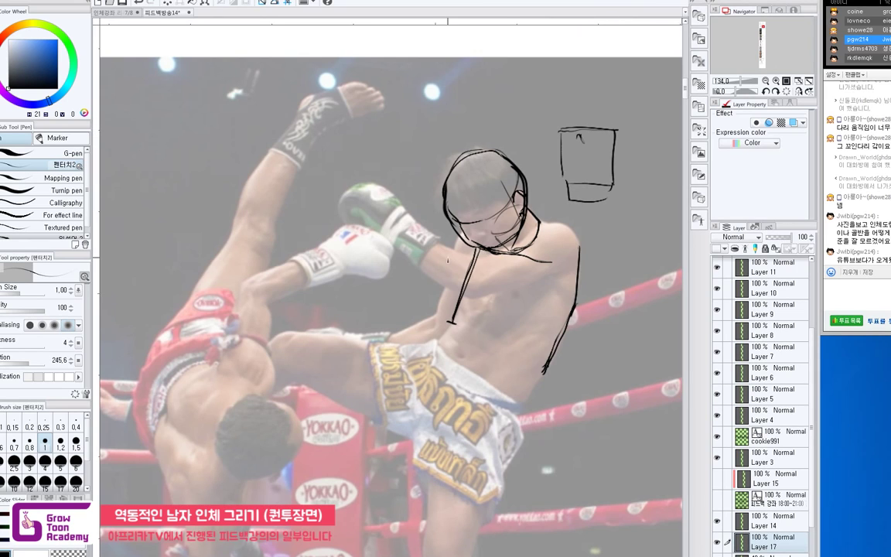
{"action": "key", "text": "ctrl+z"}
{"action": "key", "text": "ctrl+z"}
Erase the back contour and close the torso's front plane with a near-side edge and a bottom edge below the chest.
{"action": "left_click_drag", "start_coordinate": [526, 256], "coordinate": [545, 264]}
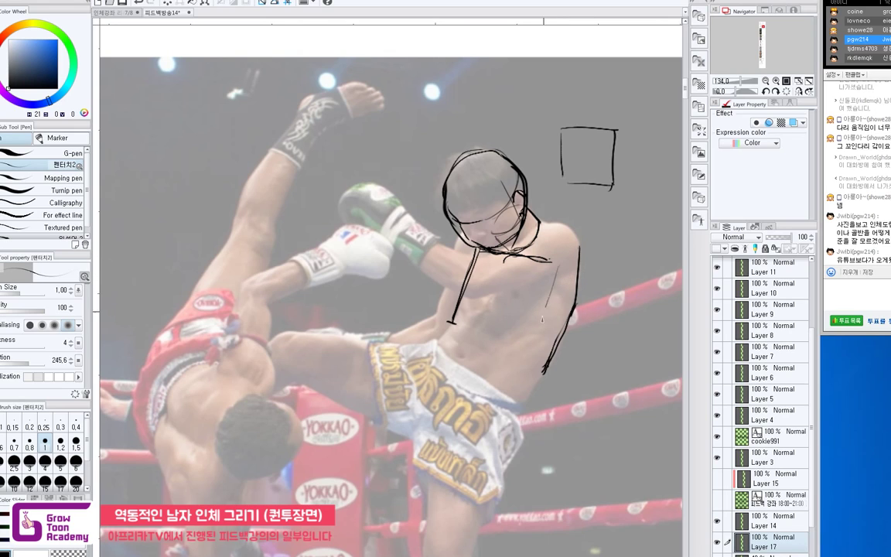
{"action": "left_click_drag", "start_coordinate": [557, 271], "coordinate": [531, 338]}
{"action": "key", "text": "e"}
{"action": "left_click_drag", "start_coordinate": [580, 252], "coordinate": [581, 256]}
{"action": "mouse_move", "coordinate": [580, 246]}
{"action": "left_mouse_down"}
{"action": "mouse_move", "coordinate": [566, 323]}
{"action": "mouse_move", "coordinate": [547, 352]}
{"action": "left_mouse_up"}
{"action": "key", "text": "p"}
{"action": "key", "text": "e"}
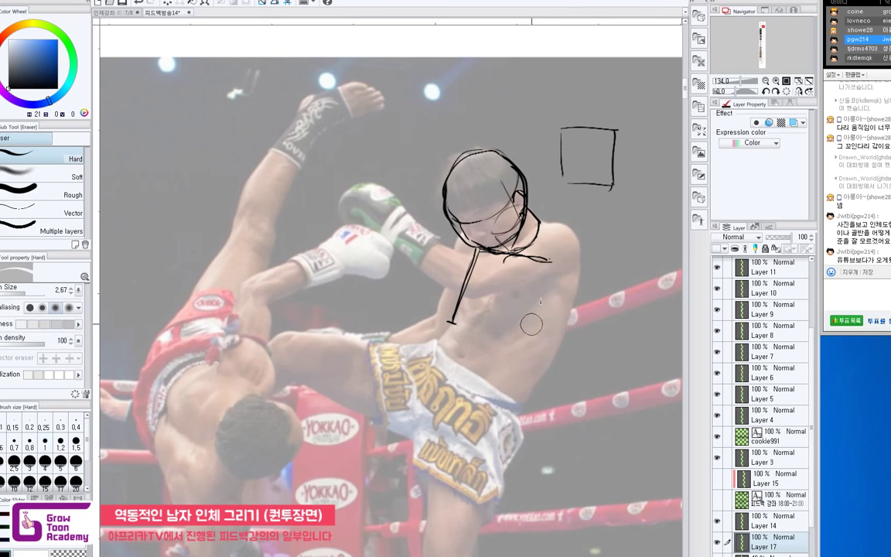
{"action": "key", "text": "p"}
{"action": "key", "text": "ctrl+z"}
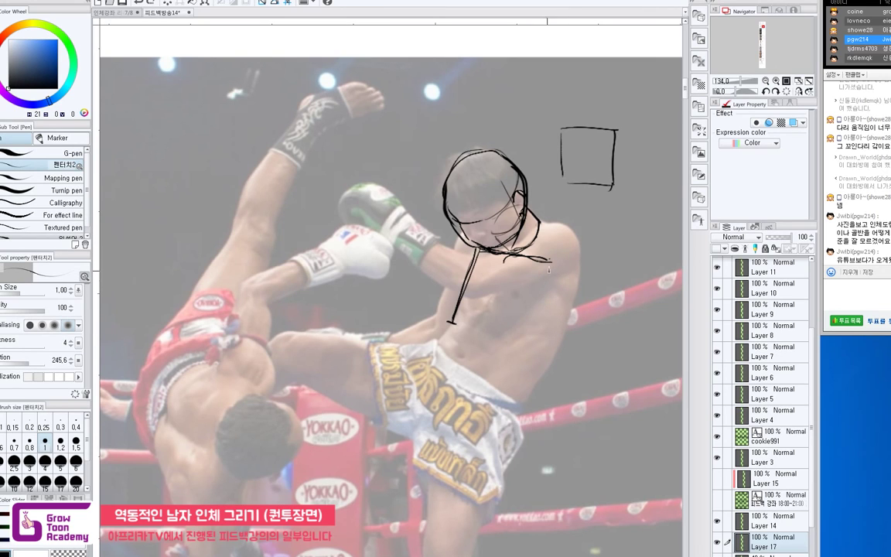
{"action": "left_click_drag", "start_coordinate": [551, 263], "coordinate": [524, 339]}
{"action": "left_click_drag", "start_coordinate": [451, 324], "coordinate": [509, 341]}
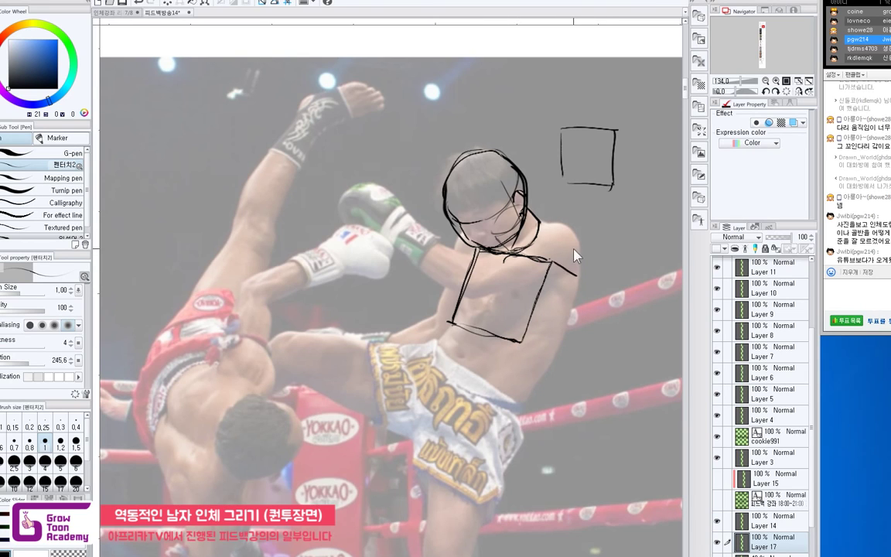
Erase the torso box lines below the head and neck.
{"action": "key", "text": "e"}
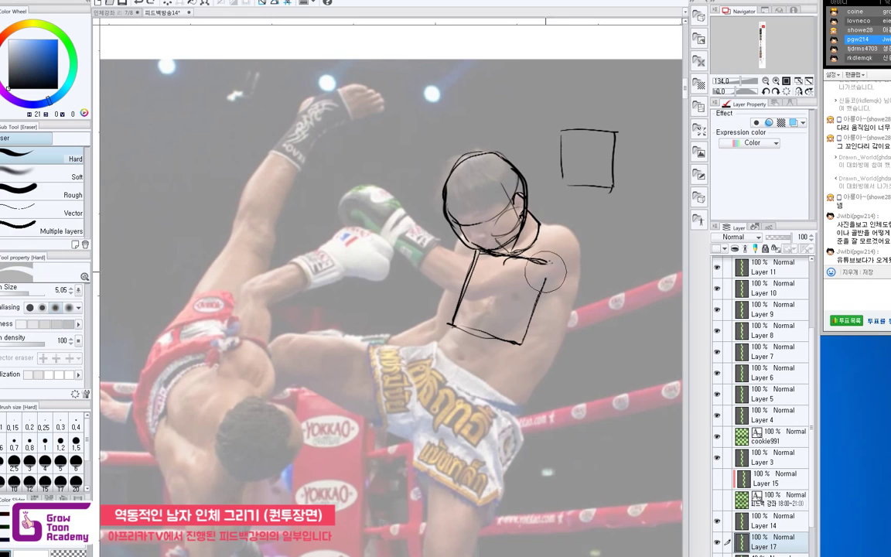
{"action": "mouse_move", "coordinate": [551, 263]}
{"action": "left_mouse_down"}
{"action": "mouse_move", "coordinate": [527, 334]}
{"action": "mouse_move", "coordinate": [434, 302]}
{"action": "mouse_move", "coordinate": [422, 256]}
{"action": "mouse_move", "coordinate": [456, 309]}
{"action": "left_mouse_up"}
{"action": "key", "text": "p"}
{"action": "left_click_drag", "start_coordinate": [579, 248], "coordinate": [517, 267]}
{"action": "key", "text": "e"}
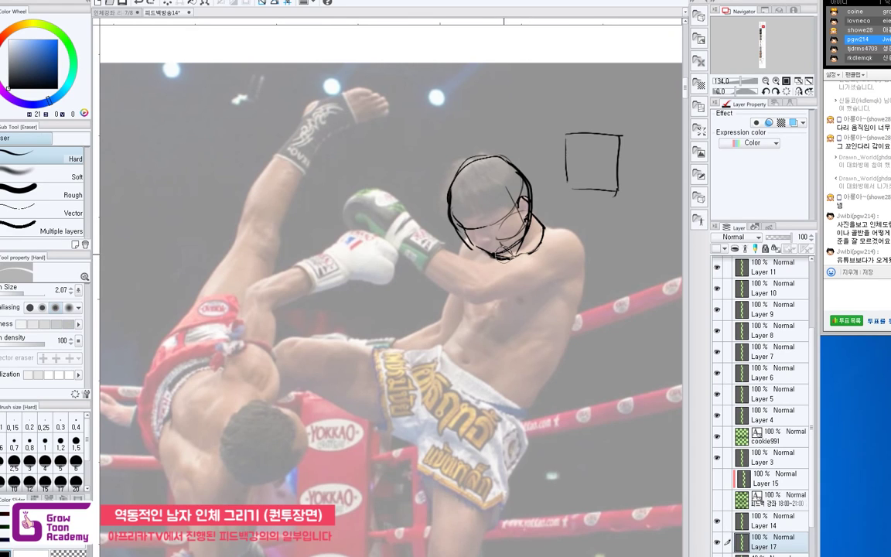
Redraw the upper chest line from the chin to the near shoulder and the torso's front edge down to the ribs.
{"action": "key", "text": "p"}
{"action": "left_click_drag", "start_coordinate": [500, 263], "coordinate": [522, 252]}
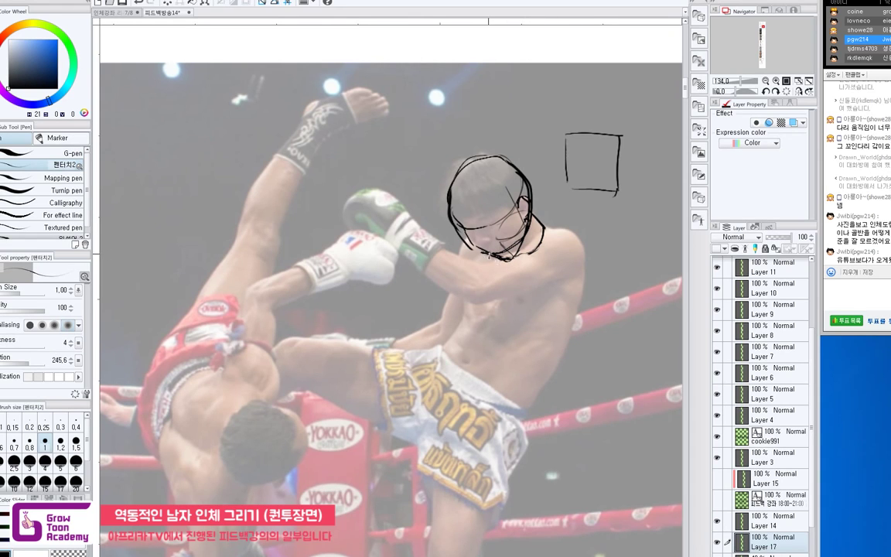
{"action": "left_click_drag", "start_coordinate": [520, 257], "coordinate": [547, 261]}
{"action": "key", "text": "ctrl+z"}
{"action": "left_click_drag", "start_coordinate": [484, 255], "coordinate": [462, 330]}
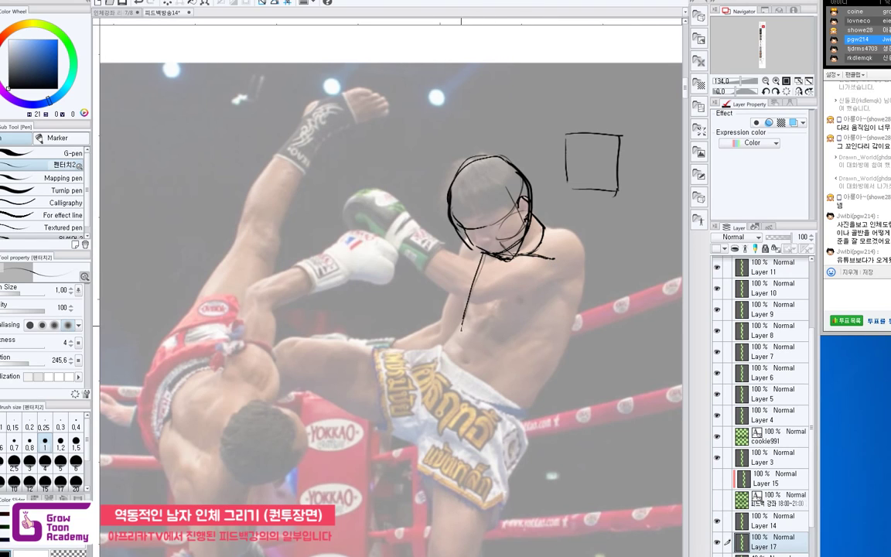
Draw the edge separating the torso's front and side planes, and extend the chest line to the outer shoulder.
{"action": "left_click_drag", "start_coordinate": [555, 259], "coordinate": [533, 341]}
{"action": "left_click_drag", "start_coordinate": [555, 259], "coordinate": [584, 270]}
{"action": "key", "text": "ctrl+z"}
{"action": "key", "text": "ctrl+z"}
{"action": "key", "text": "ctrl+z"}
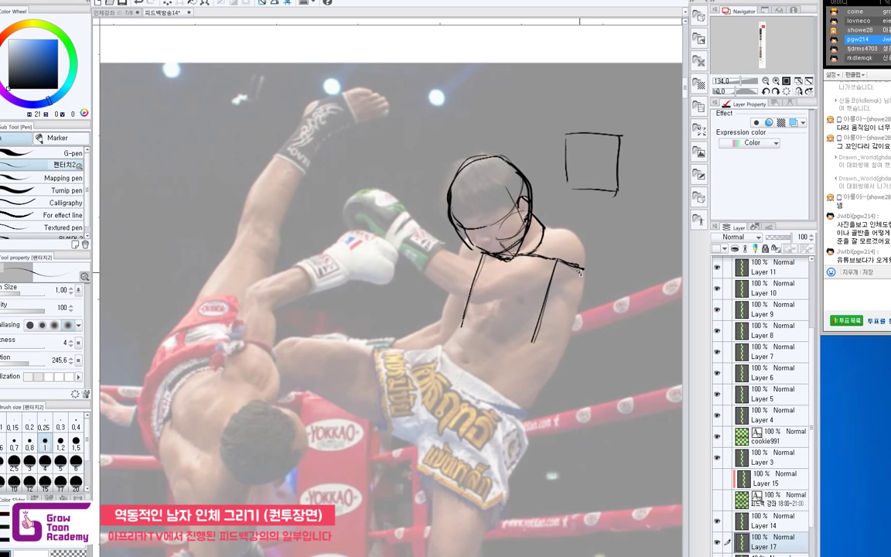
{"action": "key", "text": "ctrl+z"}
Sketch a circle over the near shoulder to mark the joint.
{"action": "mouse_move", "coordinate": [552, 229]}
{"action": "left_mouse_down"}
{"action": "mouse_move", "coordinate": [534, 254]}
{"action": "mouse_move", "coordinate": [537, 268]}
{"action": "mouse_move", "coordinate": [561, 280]}
{"action": "left_mouse_up"}
{"action": "mouse_move", "coordinate": [565, 230]}
{"action": "left_mouse_down"}
{"action": "mouse_move", "coordinate": [577, 236]}
{"action": "mouse_move", "coordinate": [583, 271]}
{"action": "mouse_move", "coordinate": [560, 279]}
{"action": "mouse_move", "coordinate": [573, 311]}
{"action": "mouse_move", "coordinate": [585, 268]}
{"action": "mouse_move", "coordinate": [573, 310]}
{"action": "left_mouse_up"}
{"action": "key", "text": "ctrl+z"}
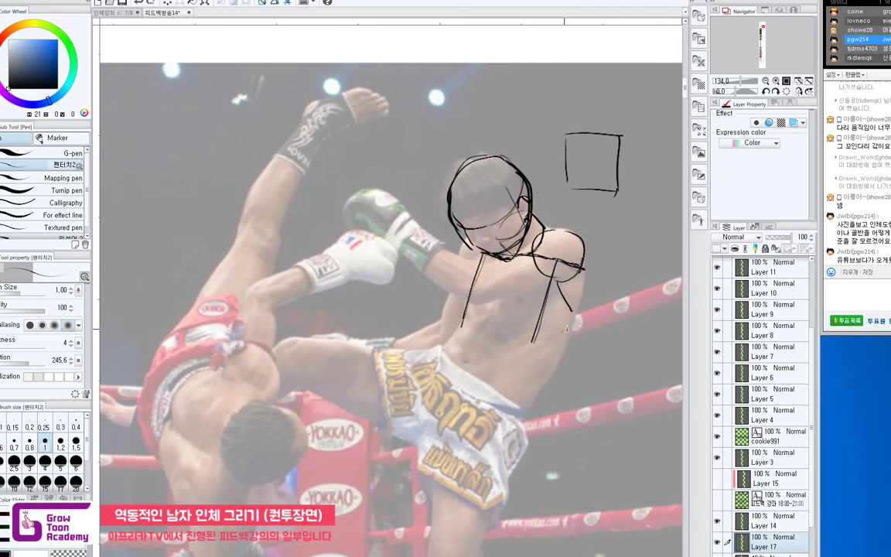
Draw the torso's outer back edge down from the shoulder, and clean up and retrace the edge between the front and side planes.
{"action": "left_click_drag", "start_coordinate": [586, 272], "coordinate": [576, 319]}
{"action": "left_click_drag", "start_coordinate": [586, 272], "coordinate": [580, 304]}
{"action": "mouse_move", "coordinate": [585, 270]}
{"action": "left_mouse_down"}
{"action": "mouse_move", "coordinate": [555, 375]}
{"action": "mouse_move", "coordinate": [554, 274]}
{"action": "mouse_move", "coordinate": [531, 344]}
{"action": "left_mouse_up"}
{"action": "key", "text": "e"}
{"action": "key", "text": "p"}
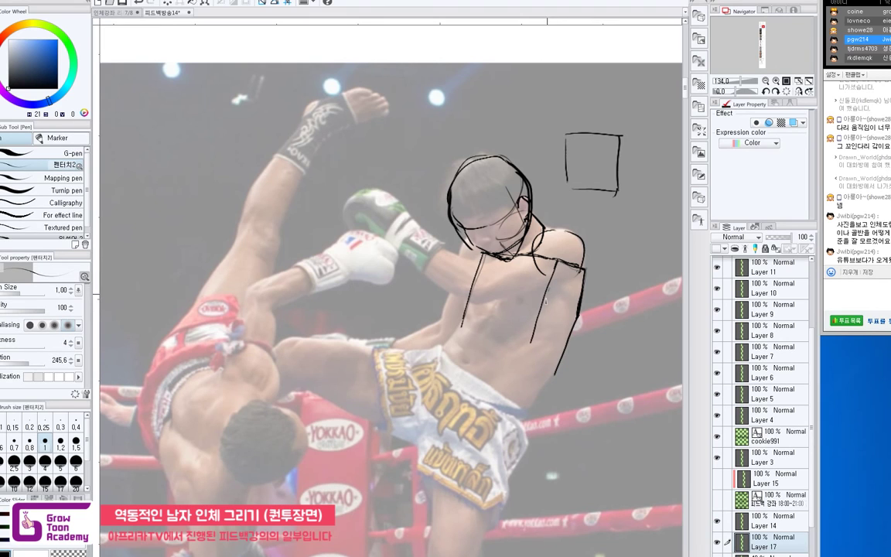
{"action": "left_click_drag", "start_coordinate": [550, 291], "coordinate": [529, 355]}
{"action": "left_click_drag", "start_coordinate": [580, 313], "coordinate": [552, 383]}
{"action": "left_click_drag", "start_coordinate": [575, 269], "coordinate": [585, 271]}
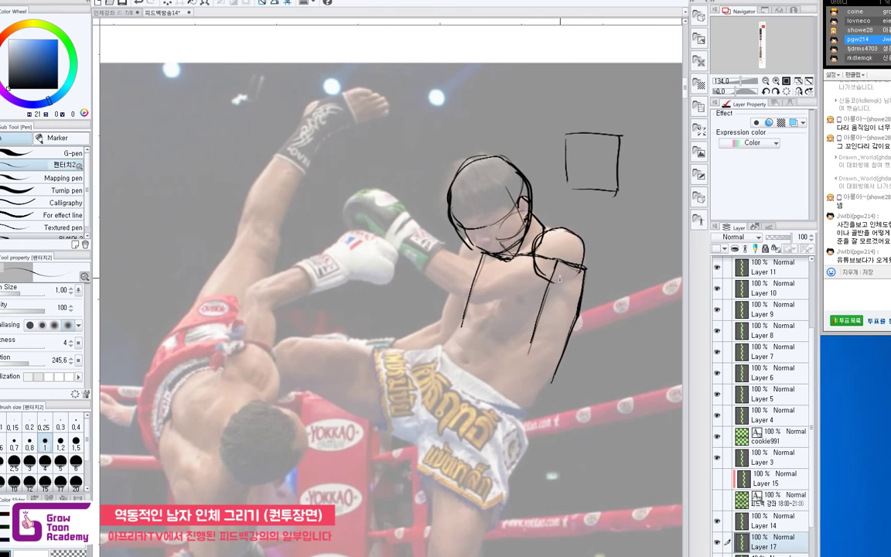
Complete and reinforce the near shoulder circle around the end of the chest line.
{"action": "left_click_drag", "start_coordinate": [533, 257], "coordinate": [583, 246]}
{"action": "left_click_drag", "start_coordinate": [584, 252], "coordinate": [586, 270]}
{"action": "mouse_move", "coordinate": [550, 226]}
{"action": "left_mouse_down"}
{"action": "mouse_move", "coordinate": [561, 216]}
{"action": "mouse_move", "coordinate": [572, 235]}
{"action": "left_mouse_up"}
{"action": "left_click_drag", "start_coordinate": [591, 275], "coordinate": [585, 266]}
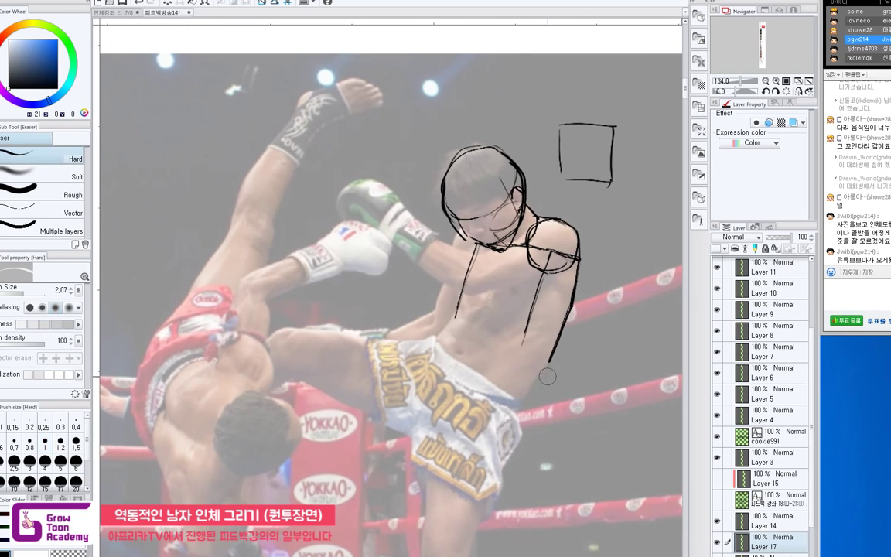
{"action": "left_click_drag", "start_coordinate": [509, 329], "coordinate": [510, 325]}
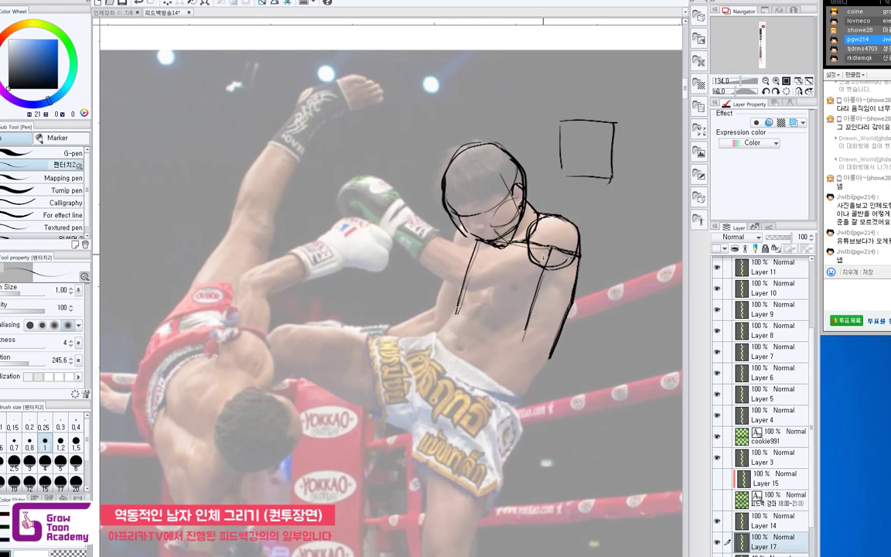
Draw the rib cage's lower edge across the front plane and add an abdomen section beneath it down to the waist.
{"action": "left_click_drag", "start_coordinate": [455, 317], "coordinate": [521, 333]}
{"action": "left_click_drag", "start_coordinate": [455, 317], "coordinate": [449, 339]}
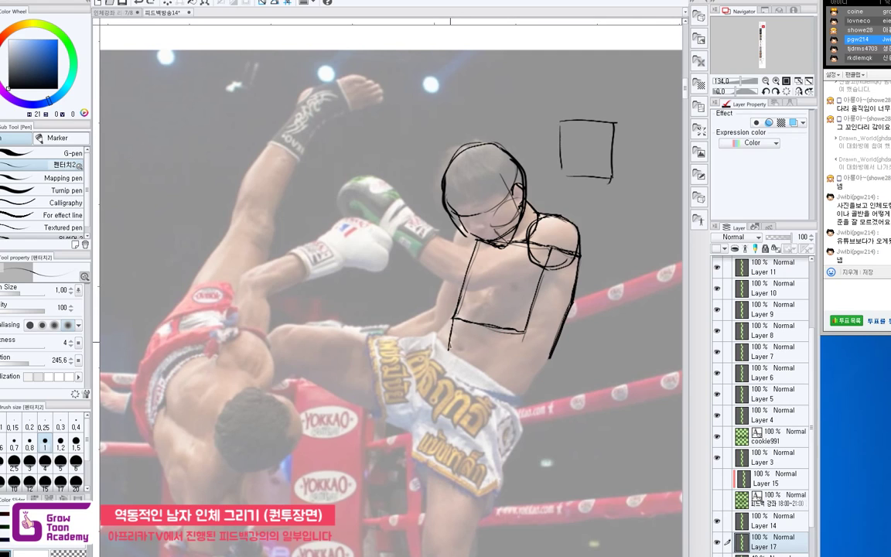
{"action": "left_click_drag", "start_coordinate": [449, 348], "coordinate": [502, 363]}
{"action": "mouse_move", "coordinate": [488, 357]}
{"action": "left_mouse_down"}
{"action": "mouse_move", "coordinate": [514, 361]}
{"action": "mouse_move", "coordinate": [524, 334]}
{"action": "mouse_move", "coordinate": [507, 364]}
{"action": "mouse_move", "coordinate": [481, 359]}
{"action": "mouse_move", "coordinate": [509, 362]}
{"action": "left_mouse_up"}
{"action": "key", "text": "ctrl+z"}
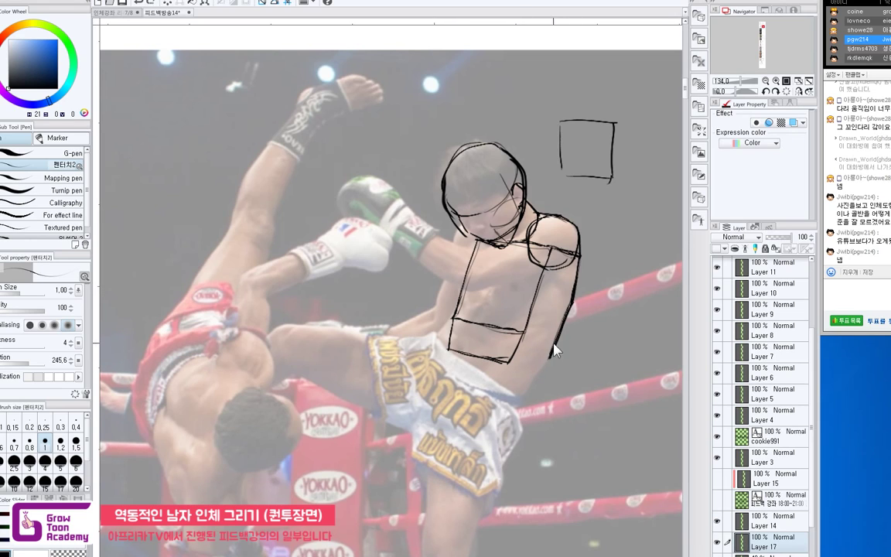
{"action": "key", "text": "e"}
{"action": "mouse_move", "coordinate": [511, 359]}
{"action": "left_mouse_down"}
{"action": "mouse_move", "coordinate": [525, 332]}
{"action": "mouse_move", "coordinate": [513, 363]}
{"action": "left_mouse_up"}
{"action": "key", "text": "p"}
Extend the torso's outer back edge down to the waist after several trial strokes.
{"action": "left_click_drag", "start_coordinate": [560, 330], "coordinate": [538, 378]}
{"action": "key", "text": "ctrl+z"}
{"action": "left_click_drag", "start_coordinate": [553, 348], "coordinate": [534, 382]}
{"action": "key", "text": "ctrl+z"}
{"action": "left_click_drag", "start_coordinate": [552, 345], "coordinate": [534, 377]}
{"action": "key", "text": "ctrl+z"}
{"action": "left_click_drag", "start_coordinate": [553, 345], "coordinate": [535, 376]}
{"action": "key", "text": "ctrl+z"}
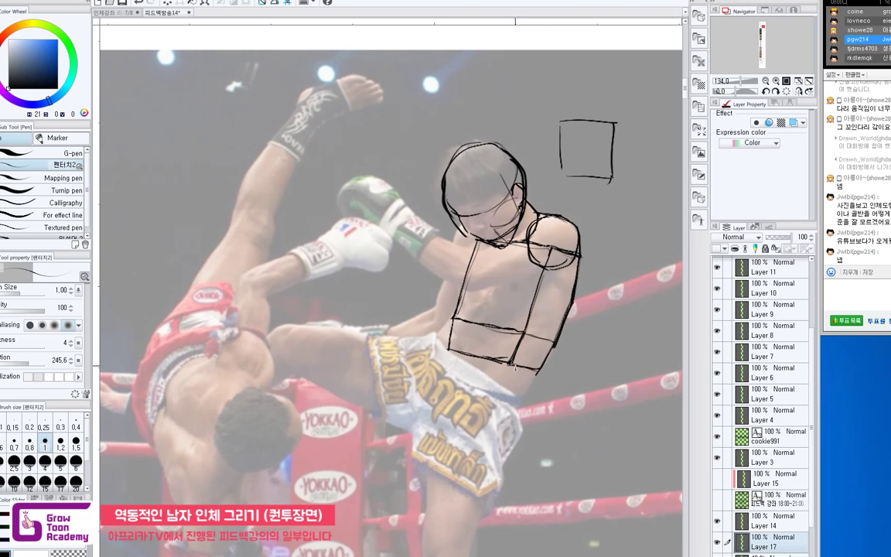
Close the side plane's bottom edge at the waist, reinforce the waistline, and add a short tilt mark beside the back.
{"action": "left_click_drag", "start_coordinate": [517, 363], "coordinate": [537, 374]}
{"action": "left_click_drag", "start_coordinate": [582, 316], "coordinate": [573, 340]}
{"action": "left_click_drag", "start_coordinate": [468, 360], "coordinate": [529, 374]}
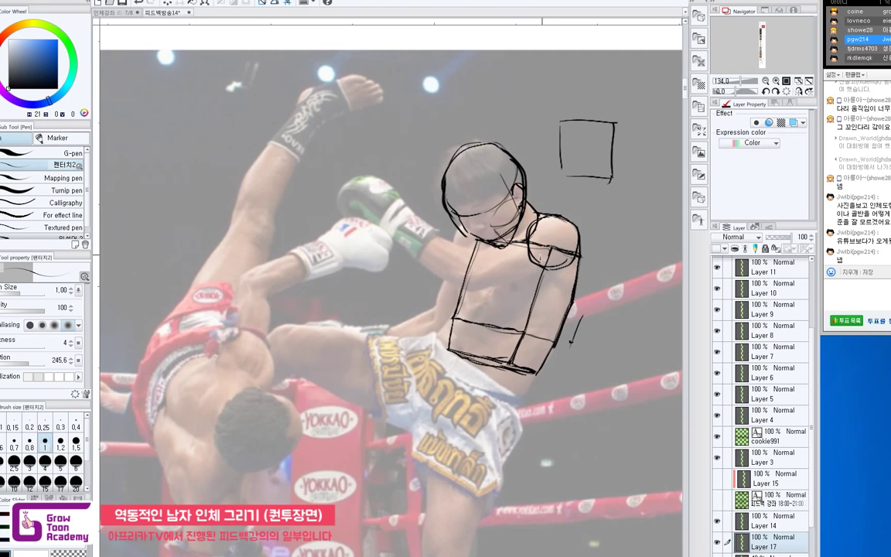
{"action": "mouse_move", "coordinate": [505, 378]}
{"action": "left_mouse_down"}
{"action": "mouse_move", "coordinate": [457, 316]}
{"action": "mouse_move", "coordinate": [553, 361]}
{"action": "mouse_move", "coordinate": [495, 234]}
{"action": "mouse_move", "coordinate": [563, 249]}
{"action": "left_mouse_up"}
{"action": "key", "text": "ctrl+z"}
{"action": "left_click_drag", "start_coordinate": [541, 335], "coordinate": [513, 323]}
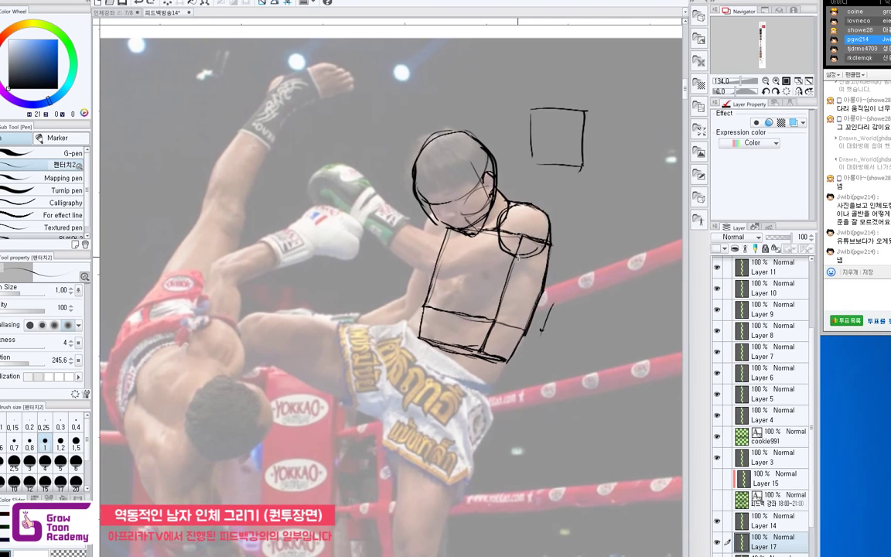
Retrace the front and back edges of the torso box to strengthen them.
{"action": "left_click_drag", "start_coordinate": [448, 225], "coordinate": [421, 336]}
{"action": "mouse_move", "coordinate": [553, 242]}
{"action": "left_mouse_down"}
{"action": "mouse_move", "coordinate": [542, 290]}
{"action": "mouse_move", "coordinate": [507, 359]}
{"action": "left_mouse_up"}
{"action": "left_click_drag", "start_coordinate": [461, 317], "coordinate": [454, 310]}
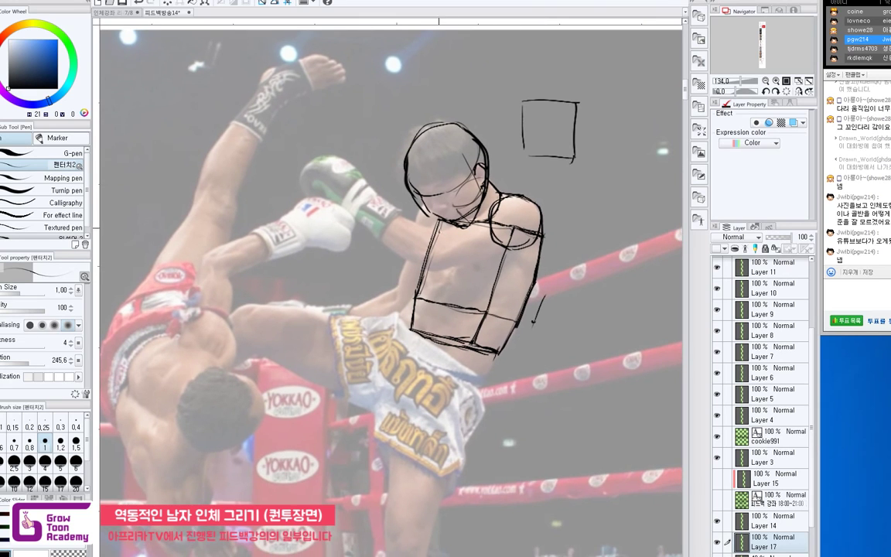
{"action": "left_click_drag", "start_coordinate": [463, 254], "coordinate": [471, 252]}
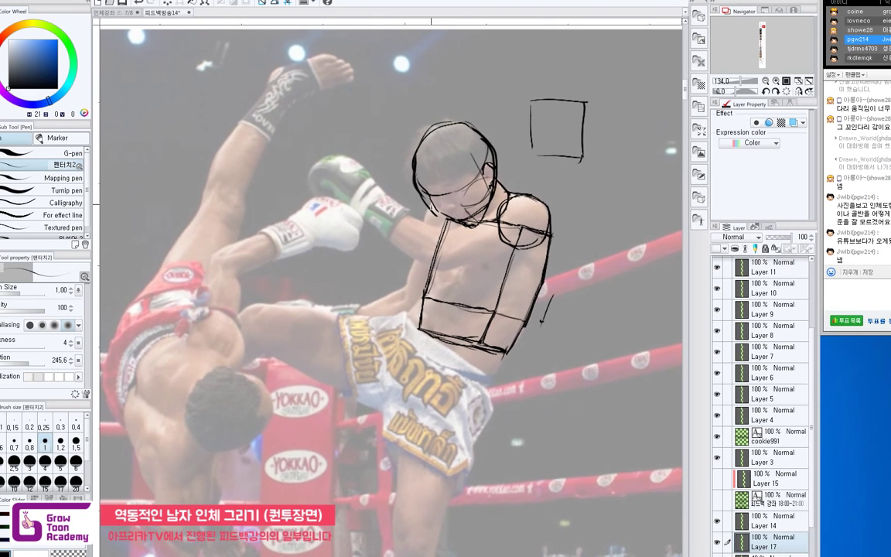
Draw the far shoulder as a curved outline beside the chest's upper front corner.
{"action": "left_click_drag", "start_coordinate": [434, 209], "coordinate": [438, 248]}
{"action": "mouse_move", "coordinate": [434, 203]}
{"action": "left_mouse_down"}
{"action": "mouse_move", "coordinate": [449, 199]}
{"action": "mouse_move", "coordinate": [460, 221]}
{"action": "left_mouse_up"}
{"action": "left_click_drag", "start_coordinate": [521, 363], "coordinate": [540, 348]}
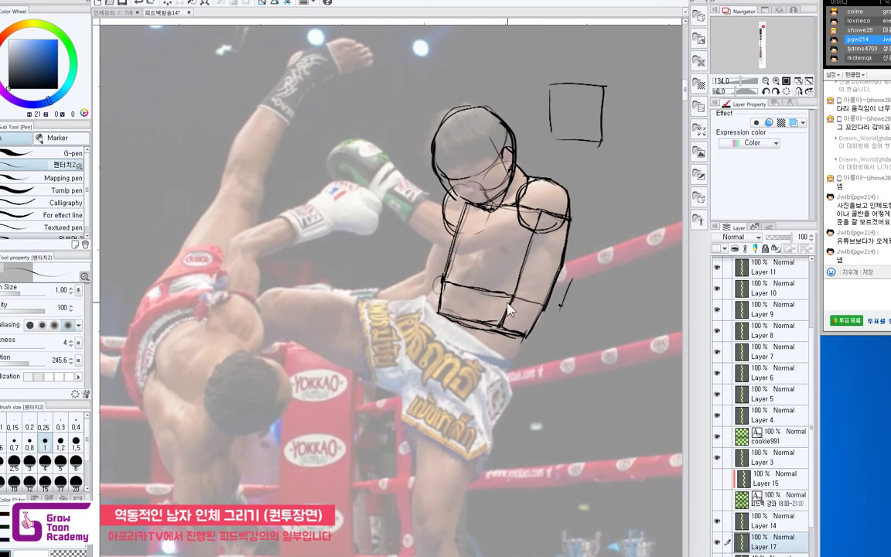
{"action": "key", "text": "ctrl+z"}
Mark the lower corners of the rib cage box with small circles.
{"action": "mouse_move", "coordinate": [514, 289]}
{"action": "left_mouse_down"}
{"action": "mouse_move", "coordinate": [513, 305]}
{"action": "mouse_move", "coordinate": [516, 288]}
{"action": "left_mouse_up"}
{"action": "left_click_drag", "start_coordinate": [442, 273], "coordinate": [443, 272]}
{"action": "left_click_drag", "start_coordinate": [545, 314], "coordinate": [538, 322]}
{"action": "left_click_drag", "start_coordinate": [455, 380], "coordinate": [534, 357]}
{"action": "left_click_drag", "start_coordinate": [455, 381], "coordinate": [455, 414]}
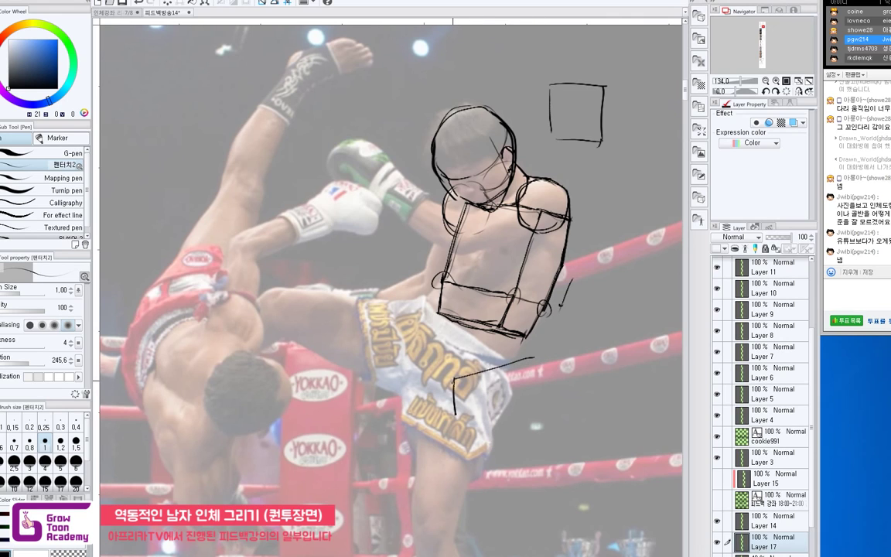
{"action": "key", "text": "ctrl+z"}
{"action": "key", "text": "ctrl+z"}
Try extending the torso's front edge down from the waist to start the pelvis, with trial cross strokes.
{"action": "mouse_move", "coordinate": [439, 313]}
{"action": "left_mouse_down"}
{"action": "mouse_move", "coordinate": [445, 370]}
{"action": "mouse_move", "coordinate": [463, 364]}
{"action": "mouse_move", "coordinate": [442, 348]}
{"action": "mouse_move", "coordinate": [443, 372]}
{"action": "mouse_move", "coordinate": [513, 351]}
{"action": "mouse_move", "coordinate": [533, 387]}
{"action": "mouse_move", "coordinate": [452, 414]}
{"action": "left_mouse_up"}
{"action": "mouse_move", "coordinate": [443, 366]}
{"action": "left_mouse_down"}
{"action": "mouse_move", "coordinate": [446, 414]}
{"action": "mouse_move", "coordinate": [535, 384]}
{"action": "left_mouse_up"}
{"action": "mouse_move", "coordinate": [514, 352]}
{"action": "left_mouse_down"}
{"action": "mouse_move", "coordinate": [527, 337]}
{"action": "mouse_move", "coordinate": [445, 366]}
{"action": "mouse_move", "coordinate": [559, 356]}
{"action": "mouse_move", "coordinate": [562, 364]}
{"action": "mouse_move", "coordinate": [534, 388]}
{"action": "mouse_move", "coordinate": [541, 357]}
{"action": "mouse_move", "coordinate": [547, 363]}
{"action": "mouse_move", "coordinate": [453, 348]}
{"action": "mouse_move", "coordinate": [417, 372]}
{"action": "left_mouse_up"}
{"action": "key", "text": "e"}
{"action": "key", "text": "p"}
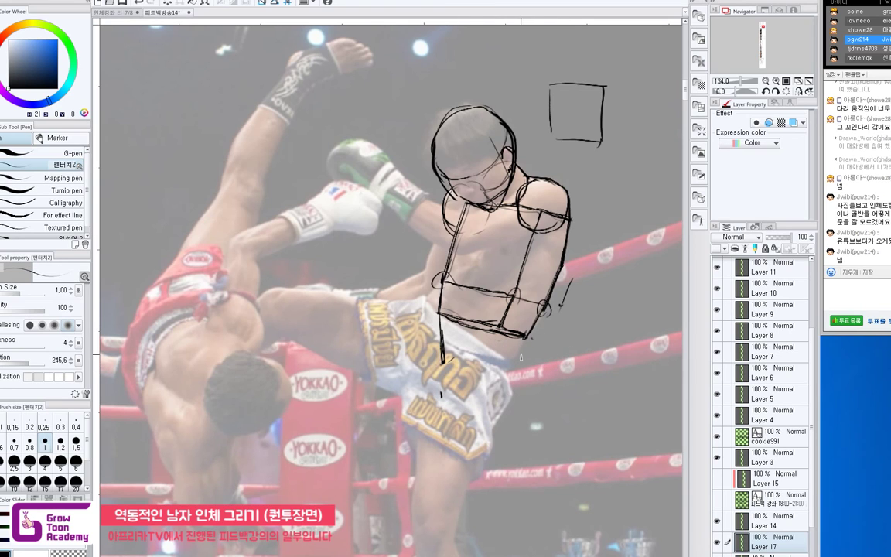
{"action": "key", "text": "ctrl+z"}
Try a slanted upper edge for the pelvis box just below the waist.
{"action": "left_click_drag", "start_coordinate": [526, 345], "coordinate": [465, 359]}
{"action": "left_click_drag", "start_coordinate": [465, 359], "coordinate": [527, 345]}
{"action": "key", "text": "ctrl+z"}
{"action": "left_click_drag", "start_coordinate": [470, 354], "coordinate": [532, 338]}
{"action": "mouse_move", "coordinate": [498, 365]}
{"action": "left_mouse_down"}
{"action": "mouse_move", "coordinate": [451, 383]}
{"action": "mouse_move", "coordinate": [534, 339]}
{"action": "left_mouse_up"}
{"action": "mouse_move", "coordinate": [534, 340]}
{"action": "left_mouse_down"}
{"action": "mouse_move", "coordinate": [462, 364]}
{"action": "mouse_move", "coordinate": [473, 367]}
{"action": "mouse_move", "coordinate": [444, 387]}
{"action": "mouse_move", "coordinate": [466, 362]}
{"action": "mouse_move", "coordinate": [445, 377]}
{"action": "left_mouse_up"}
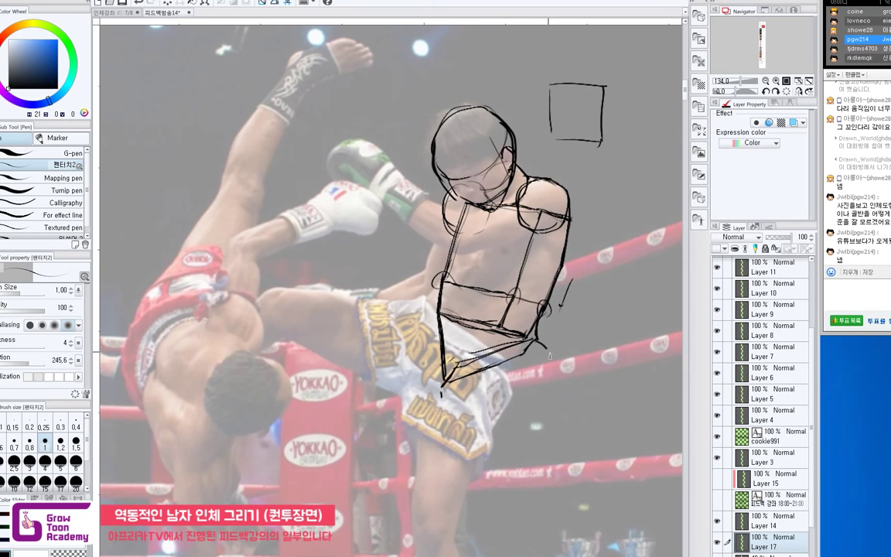
Try closing the pelvis box with a slanted lower edge and a side plane towards the back of the hip.
{"action": "mouse_move", "coordinate": [525, 357]}
{"action": "left_mouse_down"}
{"action": "mouse_move", "coordinate": [541, 384]}
{"action": "mouse_move", "coordinate": [532, 382]}
{"action": "left_mouse_up"}
{"action": "mouse_move", "coordinate": [442, 385]}
{"action": "left_mouse_down"}
{"action": "mouse_move", "coordinate": [454, 430]}
{"action": "mouse_move", "coordinate": [535, 404]}
{"action": "left_mouse_up"}
{"action": "mouse_move", "coordinate": [455, 427]}
{"action": "left_mouse_down"}
{"action": "mouse_move", "coordinate": [551, 392]}
{"action": "mouse_move", "coordinate": [549, 400]}
{"action": "mouse_move", "coordinate": [561, 373]}
{"action": "mouse_move", "coordinate": [553, 388]}
{"action": "mouse_move", "coordinate": [541, 346]}
{"action": "mouse_move", "coordinate": [562, 366]}
{"action": "left_mouse_up"}
{"action": "left_click_drag", "start_coordinate": [537, 339], "coordinate": [562, 362]}
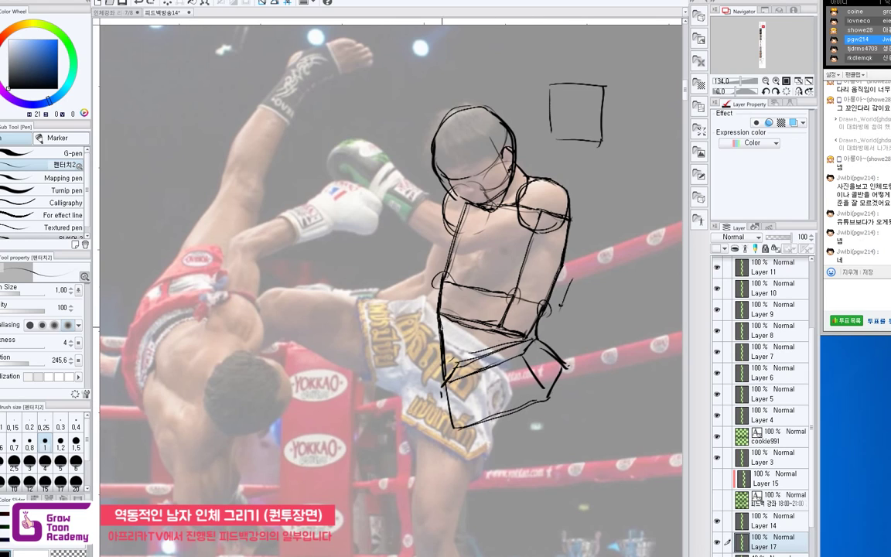
Try larger ovals around the abdomen corners between the rib cage and the waist.
{"action": "mouse_move", "coordinate": [437, 284]}
{"action": "left_mouse_down"}
{"action": "mouse_move", "coordinate": [438, 326]}
{"action": "mouse_move", "coordinate": [453, 283]}
{"action": "left_mouse_up"}
{"action": "left_click_drag", "start_coordinate": [507, 304], "coordinate": [496, 331]}
{"action": "mouse_move", "coordinate": [499, 298]}
{"action": "left_mouse_down"}
{"action": "mouse_move", "coordinate": [522, 315]}
{"action": "mouse_move", "coordinate": [523, 331]}
{"action": "left_mouse_up"}
{"action": "left_click_drag", "start_coordinate": [536, 298], "coordinate": [549, 318]}
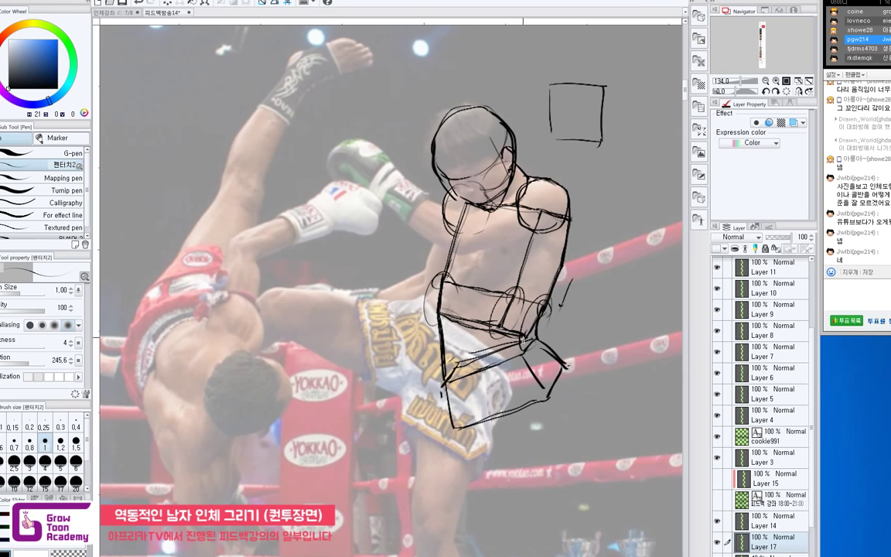
Undo the abdomen ovals and the trial pelvis box strokes.
{"action": "key", "text": "ctrl+z"}
{"action": "key", "text": "ctrl+z"}
{"action": "key", "text": "ctrl+z"}
{"action": "key", "text": "ctrl+z"}
{"action": "key", "text": "ctrl+z"}
{"action": "key", "text": "ctrl+z"}
{"action": "key", "text": "ctrl+z"}
{"action": "key", "text": "ctrl+z"}
{"action": "key", "text": "ctrl+z"}
{"action": "key", "text": "ctrl+z"}
{"action": "key", "text": "ctrl+z"}
{"action": "key", "text": "ctrl+z"}
{"action": "key", "text": "ctrl+z"}
{"action": "key", "text": "ctrl+z"}
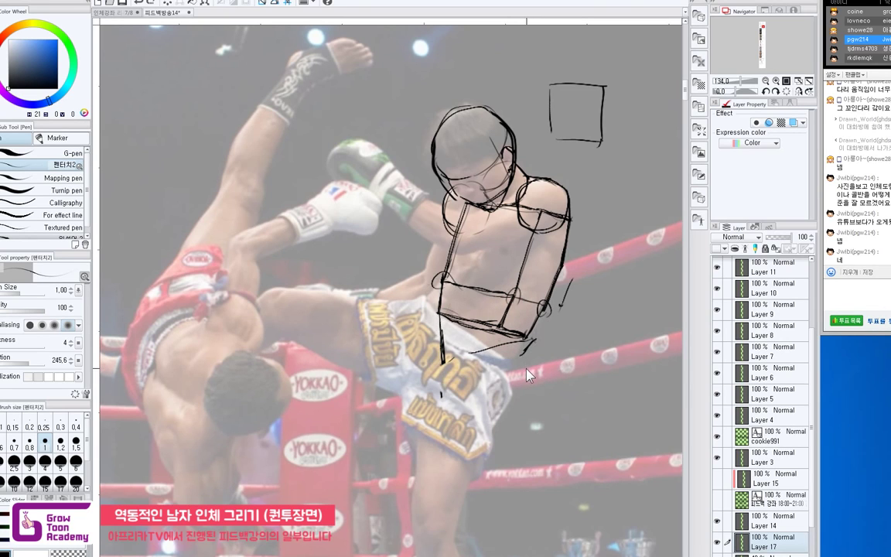
{"action": "key", "text": "ctrl+z"}
{"action": "key", "text": "ctrl+z"}
{"action": "key", "text": "ctrl+z"}
{"action": "key", "text": "ctrl+z"}
{"action": "key", "text": "ctrl+z"}
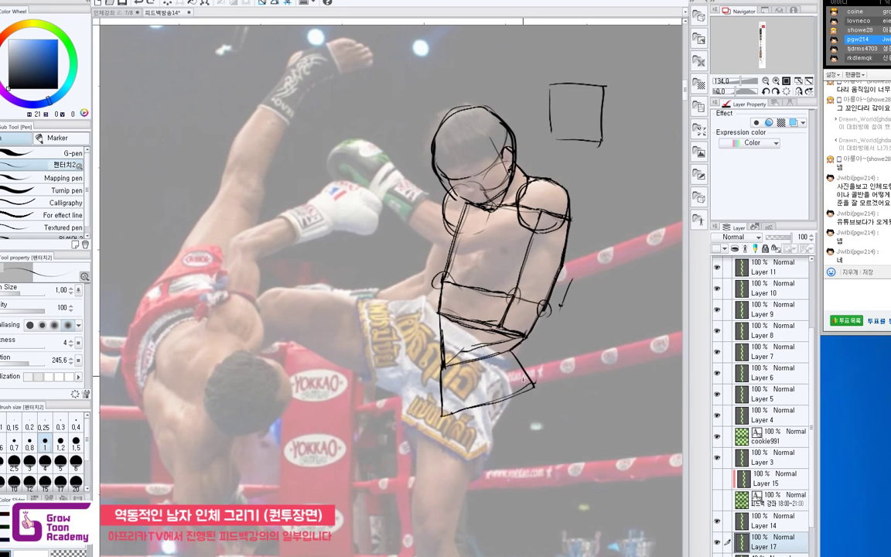
Try another back corner for the pelvis box and undo the remaining trial pelvis strokes.
{"action": "mouse_move", "coordinate": [524, 378]}
{"action": "left_mouse_down"}
{"action": "mouse_move", "coordinate": [532, 363]}
{"action": "mouse_move", "coordinate": [560, 363]}
{"action": "left_mouse_up"}
{"action": "key", "text": "ctrl+z"}
{"action": "key", "text": "ctrl+z"}
{"action": "key", "text": "ctrl+z"}
{"action": "key", "text": "ctrl+z"}
{"action": "key", "text": "ctrl+z"}
{"action": "key", "text": "ctrl+z"}
{"action": "key", "text": "ctrl+z"}
{"action": "key", "text": "ctrl+z"}
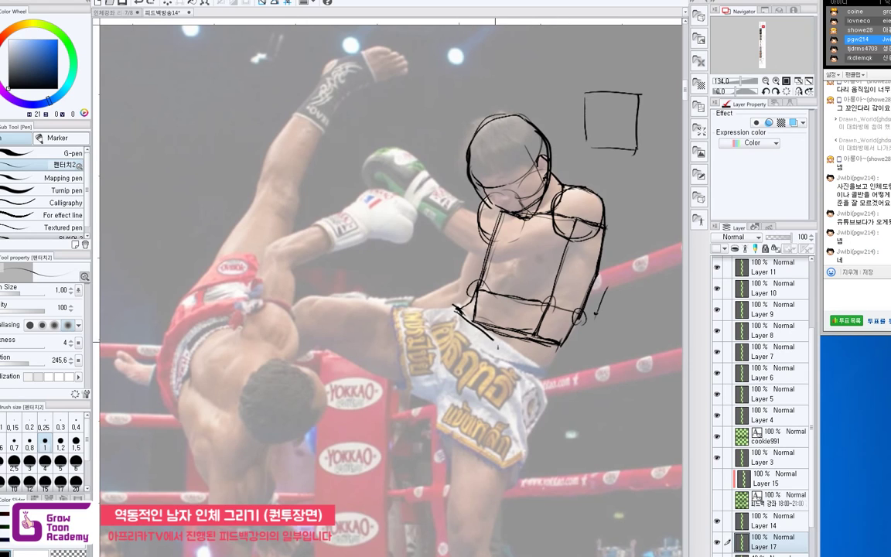
Draw the front plane of the pelvis as a tilted four-sided shape over the white shorts.
{"action": "left_click_drag", "start_coordinate": [457, 307], "coordinate": [522, 361]}
{"action": "left_click_drag", "start_coordinate": [523, 361], "coordinate": [507, 422]}
{"action": "mouse_move", "coordinate": [456, 308]}
{"action": "left_mouse_down"}
{"action": "mouse_move", "coordinate": [414, 341]}
{"action": "mouse_move", "coordinate": [490, 419]}
{"action": "left_mouse_up"}
{"action": "left_click_drag", "start_coordinate": [408, 343], "coordinate": [503, 426]}
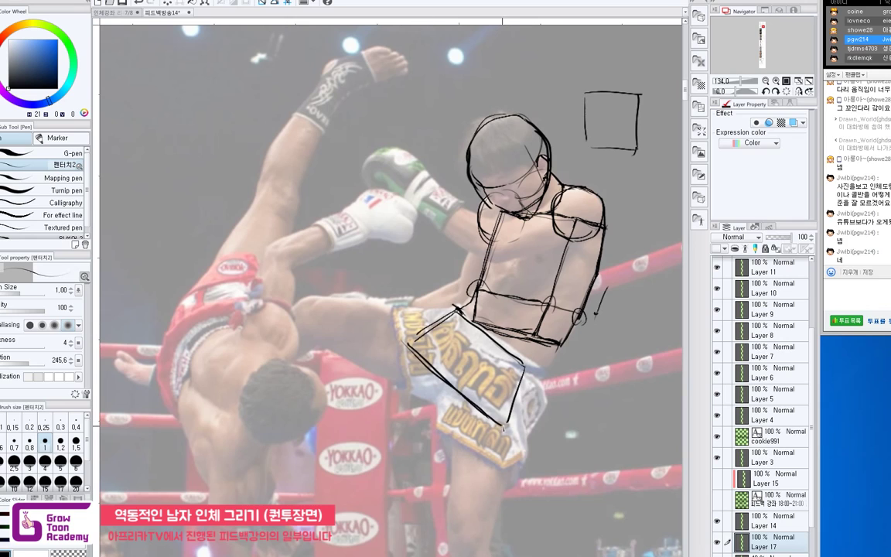
Add a narrow side plane to the back edge of the tilted pelvis box.
{"action": "key", "text": "e"}
{"action": "key", "text": "p"}
{"action": "mouse_move", "coordinate": [527, 367]}
{"action": "left_mouse_down"}
{"action": "mouse_move", "coordinate": [543, 371]}
{"action": "mouse_move", "coordinate": [526, 438]}
{"action": "mouse_move", "coordinate": [531, 428]}
{"action": "left_mouse_up"}
{"action": "key", "text": "ctrl+z"}
{"action": "key", "text": "ctrl+z"}
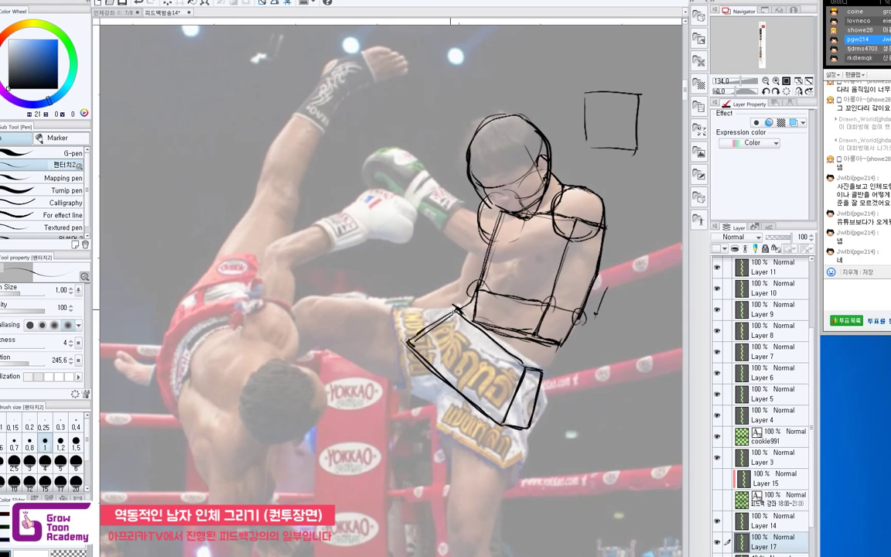
Reinforce the pelvis's raised-leg edge and connect the torso's back line down to the pelvis box.
{"action": "left_click_drag", "start_coordinate": [407, 343], "coordinate": [455, 311]}
{"action": "left_click_drag", "start_coordinate": [562, 348], "coordinate": [542, 373]}
{"action": "left_click_drag", "start_coordinate": [517, 398], "coordinate": [538, 381]}
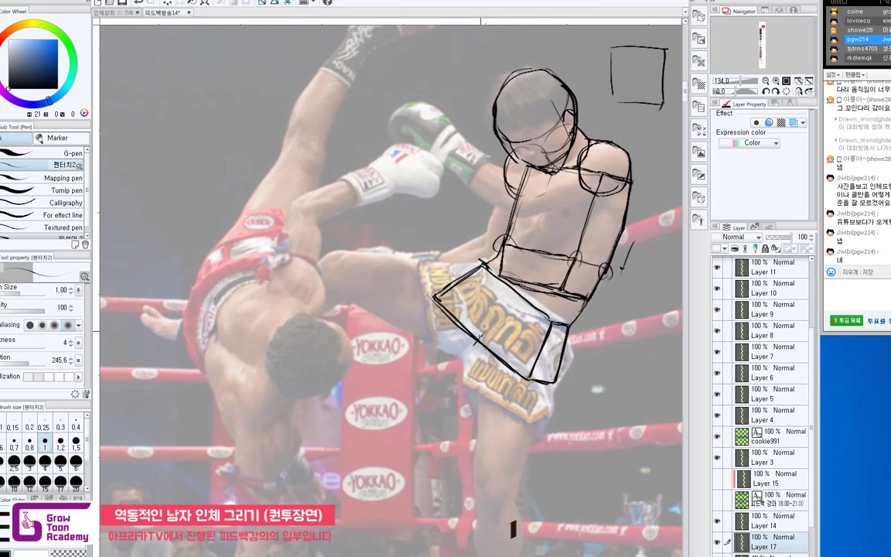
Draw the standing leg's upper thigh as a rounded form beneath the pelvis, with curved lines at the shorts' hem.
{"action": "mouse_move", "coordinate": [487, 330]}
{"action": "left_mouse_down"}
{"action": "mouse_move", "coordinate": [472, 361]}
{"action": "mouse_move", "coordinate": [481, 388]}
{"action": "mouse_move", "coordinate": [504, 401]}
{"action": "mouse_move", "coordinate": [493, 399]}
{"action": "left_mouse_up"}
{"action": "mouse_move", "coordinate": [472, 362]}
{"action": "left_mouse_down"}
{"action": "mouse_move", "coordinate": [514, 411]}
{"action": "mouse_move", "coordinate": [530, 414]}
{"action": "left_mouse_up"}
{"action": "left_click_drag", "start_coordinate": [492, 397], "coordinate": [533, 407]}
{"action": "mouse_move", "coordinate": [506, 400]}
{"action": "left_mouse_down"}
{"action": "mouse_move", "coordinate": [542, 400]}
{"action": "mouse_move", "coordinate": [552, 387]}
{"action": "left_mouse_up"}
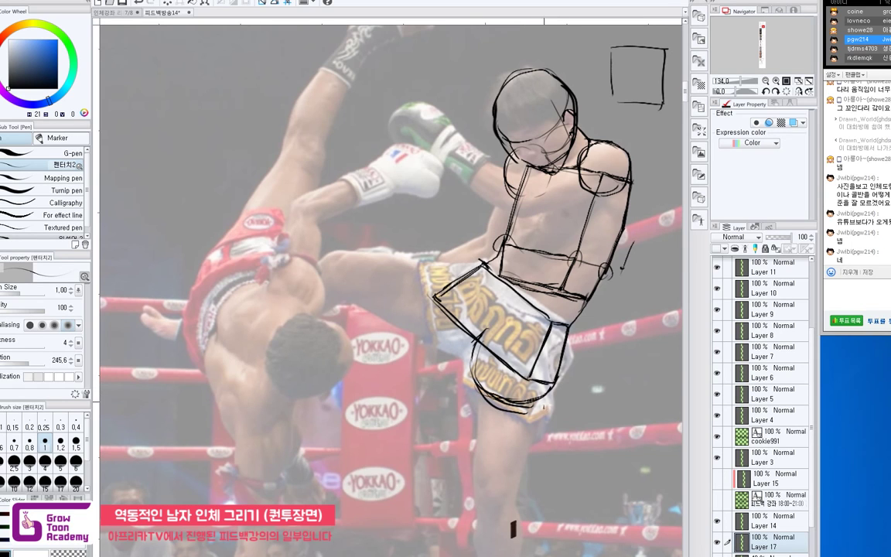
Draw the standing thigh's back edge down to the knee and begin its front edge.
{"action": "left_click_drag", "start_coordinate": [513, 528], "coordinate": [521, 463]}
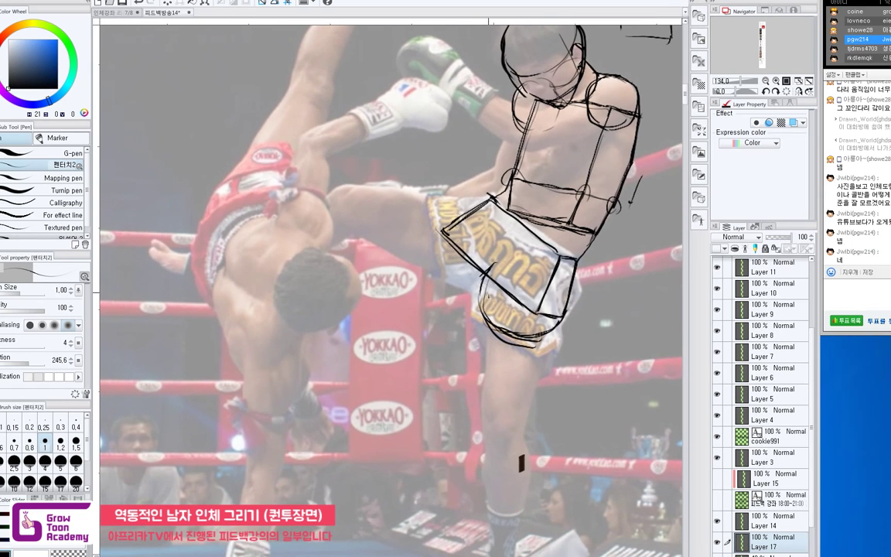
{"action": "mouse_move", "coordinate": [485, 283]}
{"action": "left_mouse_down"}
{"action": "mouse_move", "coordinate": [489, 405]}
{"action": "mouse_move", "coordinate": [484, 371]}
{"action": "mouse_move", "coordinate": [484, 388]}
{"action": "left_mouse_up"}
{"action": "key", "text": "ctrl+z"}
{"action": "key", "text": "ctrl+z"}
{"action": "left_click_drag", "start_coordinate": [562, 324], "coordinate": [524, 435]}
{"action": "key", "text": "ctrl+z"}
{"action": "left_click_drag", "start_coordinate": [552, 345], "coordinate": [523, 431]}
{"action": "left_click_drag", "start_coordinate": [483, 298], "coordinate": [485, 369]}
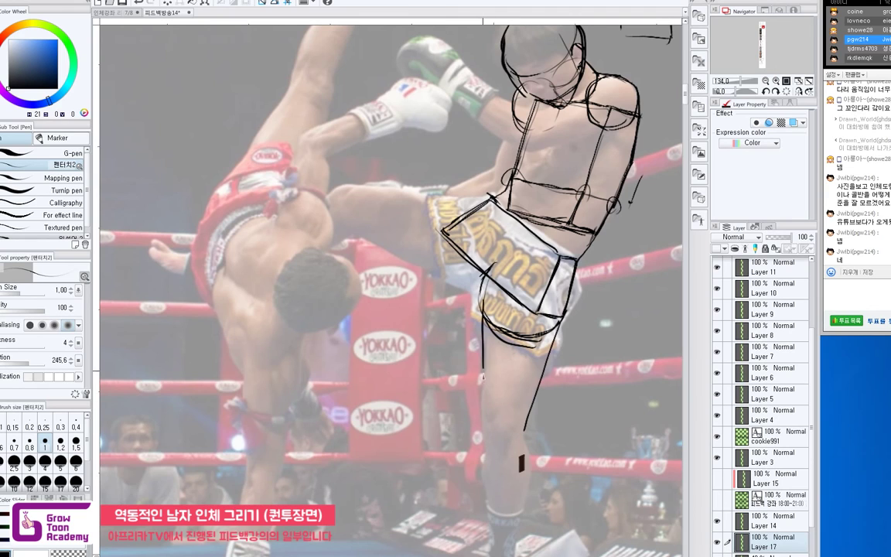
Complete the thigh's front edge, add a rounded knee, and draw cross-section ellipses at the thigh top and knee.
{"action": "left_click_drag", "start_coordinate": [483, 307], "coordinate": [479, 410]}
{"action": "key", "text": "ctrl+z"}
{"action": "mouse_move", "coordinate": [484, 336]}
{"action": "left_mouse_down"}
{"action": "mouse_move", "coordinate": [481, 413]}
{"action": "mouse_move", "coordinate": [528, 412]}
{"action": "mouse_move", "coordinate": [515, 435]}
{"action": "left_mouse_up"}
{"action": "mouse_move", "coordinate": [503, 392]}
{"action": "left_mouse_down"}
{"action": "mouse_move", "coordinate": [512, 393]}
{"action": "mouse_move", "coordinate": [525, 430]}
{"action": "left_mouse_up"}
{"action": "key", "text": "ctrl+z"}
{"action": "mouse_move", "coordinate": [500, 297]}
{"action": "left_mouse_down"}
{"action": "mouse_move", "coordinate": [559, 315]}
{"action": "mouse_move", "coordinate": [508, 299]}
{"action": "left_mouse_up"}
{"action": "key", "text": "ctrl+z"}
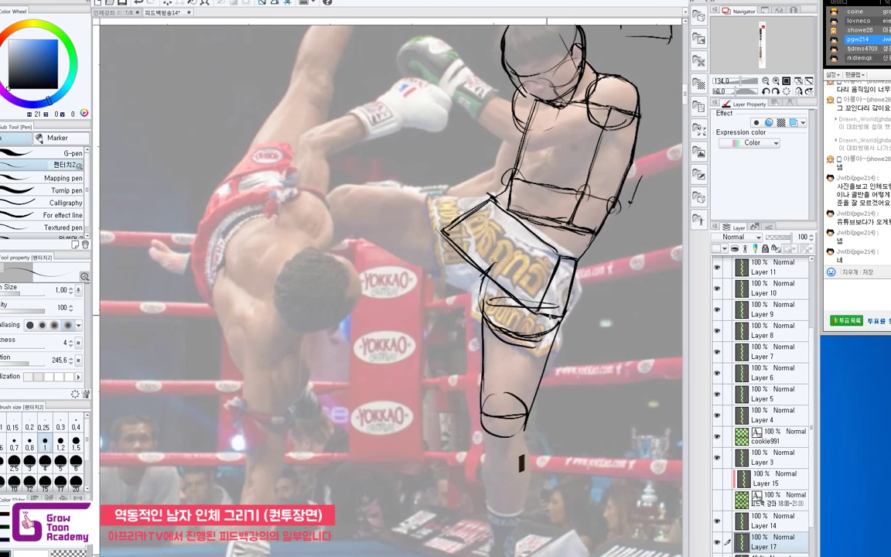
Outline the standing leg's shin and calf from the knee to the ankle and close the ankle end.
{"action": "mouse_move", "coordinate": [514, 439]}
{"action": "left_mouse_down"}
{"action": "mouse_move", "coordinate": [524, 412]}
{"action": "mouse_move", "coordinate": [510, 371]}
{"action": "mouse_move", "coordinate": [488, 491]}
{"action": "left_mouse_up"}
{"action": "mouse_move", "coordinate": [479, 391]}
{"action": "left_mouse_down"}
{"action": "mouse_move", "coordinate": [478, 419]}
{"action": "mouse_move", "coordinate": [489, 463]}
{"action": "left_mouse_up"}
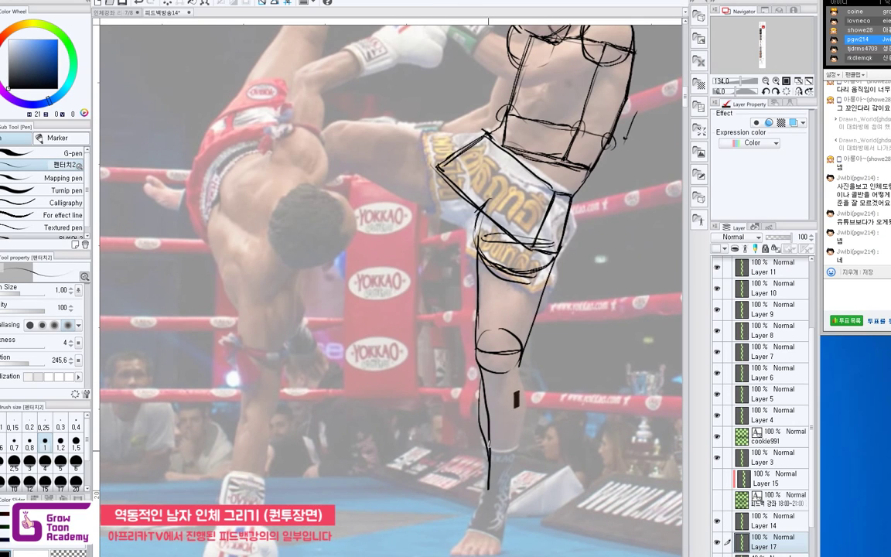
{"action": "left_click_drag", "start_coordinate": [527, 399], "coordinate": [508, 493]}
{"action": "left_click_drag", "start_coordinate": [520, 366], "coordinate": [521, 380]}
{"action": "mouse_move", "coordinate": [514, 457]}
{"action": "left_mouse_down"}
{"action": "mouse_move", "coordinate": [510, 412]}
{"action": "mouse_move", "coordinate": [484, 447]}
{"action": "left_mouse_up"}
{"action": "key", "text": "ctrl+z"}
{"action": "key", "text": "e"}
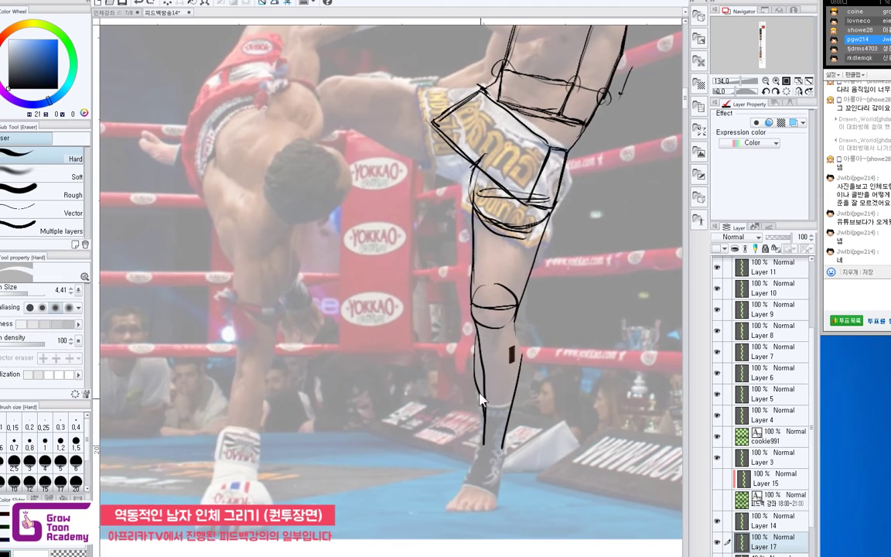
{"action": "mouse_move", "coordinate": [476, 384]}
{"action": "left_mouse_down"}
{"action": "mouse_move", "coordinate": [478, 452]}
{"action": "mouse_move", "coordinate": [483, 401]}
{"action": "mouse_move", "coordinate": [479, 442]}
{"action": "mouse_move", "coordinate": [506, 435]}
{"action": "left_mouse_up"}
{"action": "key", "text": "p"}
{"action": "key", "text": "ctrl+z"}
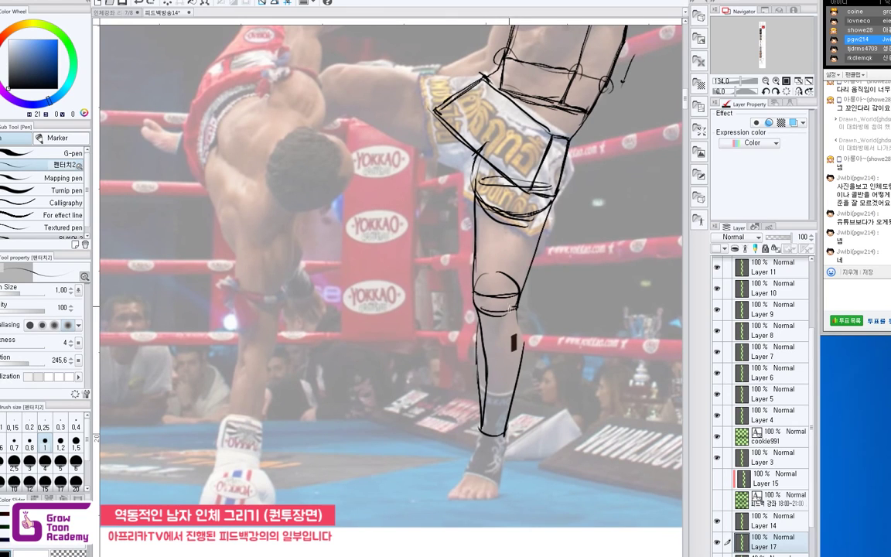
Draw the standing leg's ankle joint and block in the foot below it.
{"action": "scroll", "coordinate": [441, 372], "scroll_direction": "down", "scroll_amount": 1}
{"action": "left_click_drag", "start_coordinate": [478, 428], "coordinate": [507, 427]}
{"action": "mouse_move", "coordinate": [493, 407]}
{"action": "left_mouse_down"}
{"action": "mouse_move", "coordinate": [504, 433]}
{"action": "mouse_move", "coordinate": [482, 449]}
{"action": "mouse_move", "coordinate": [495, 443]}
{"action": "mouse_move", "coordinate": [492, 468]}
{"action": "mouse_move", "coordinate": [478, 478]}
{"action": "mouse_move", "coordinate": [498, 481]}
{"action": "mouse_move", "coordinate": [455, 485]}
{"action": "left_mouse_up"}
{"action": "key", "text": "ctrl+z"}
{"action": "left_click_drag", "start_coordinate": [478, 431], "coordinate": [459, 482]}
{"action": "mouse_move", "coordinate": [506, 428]}
{"action": "left_mouse_down"}
{"action": "mouse_move", "coordinate": [500, 486]}
{"action": "mouse_move", "coordinate": [453, 487]}
{"action": "mouse_move", "coordinate": [496, 491]}
{"action": "left_mouse_up"}
Strengthen the upper edge of the standing kickboxer's pelvis box.
{"action": "mouse_move", "coordinate": [502, 164]}
{"action": "left_mouse_down"}
{"action": "mouse_move", "coordinate": [486, 273]}
{"action": "mouse_move", "coordinate": [513, 346]}
{"action": "mouse_move", "coordinate": [534, 372]}
{"action": "left_mouse_up"}
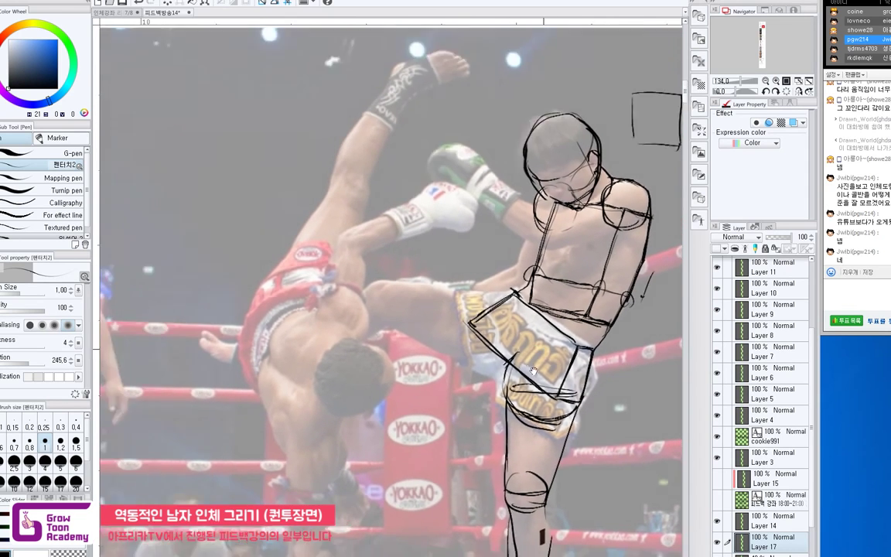
{"action": "scroll", "coordinate": [533, 371], "scroll_direction": "down", "scroll_amount": 1}
{"action": "scroll", "coordinate": [515, 310], "scroll_direction": "down", "scroll_amount": 2}
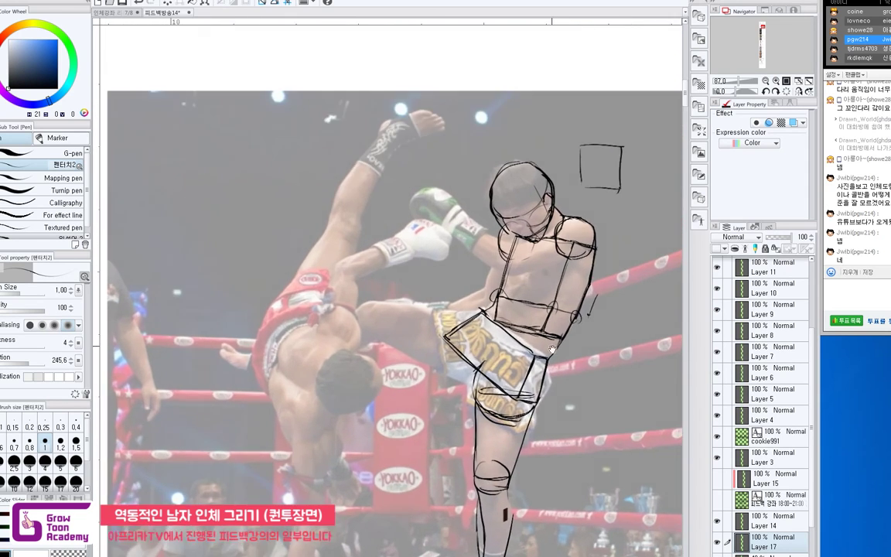
{"action": "scroll", "coordinate": [552, 350], "scroll_direction": "up", "scroll_amount": 2}
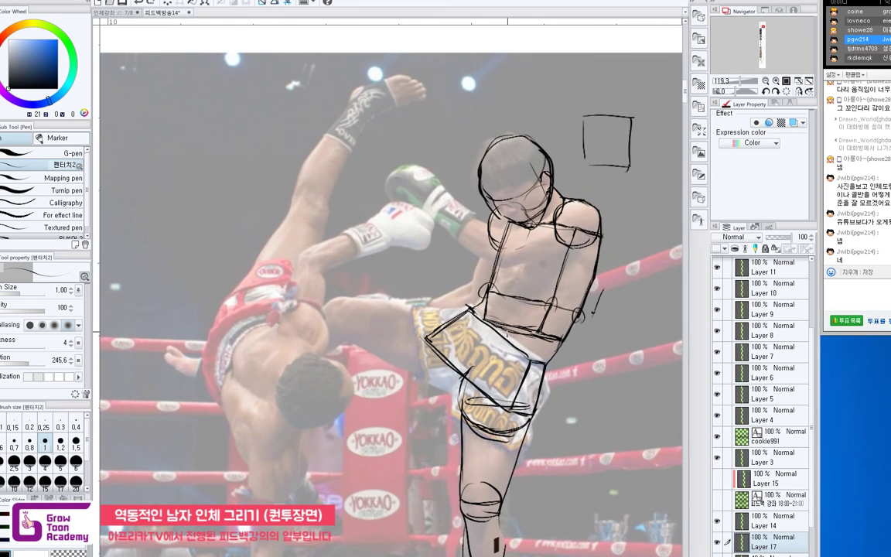
{"action": "left_click_drag", "start_coordinate": [471, 308], "coordinate": [539, 362]}
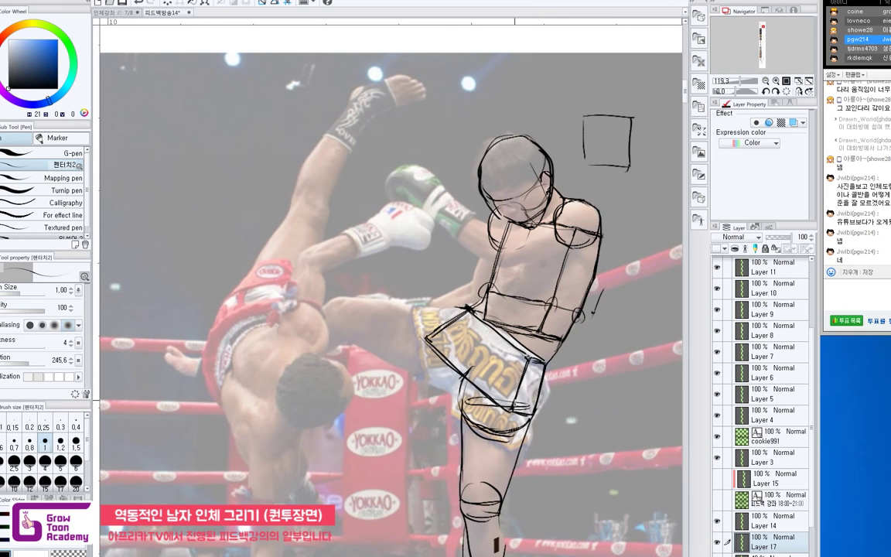
Draw a short shoulder line across the upper back of the bent-over kickboxer in red shorts.
{"action": "scroll", "coordinate": [465, 363], "scroll_direction": "down", "scroll_amount": 2}
{"action": "scroll", "coordinate": [484, 371], "scroll_direction": "up", "scroll_amount": 2}
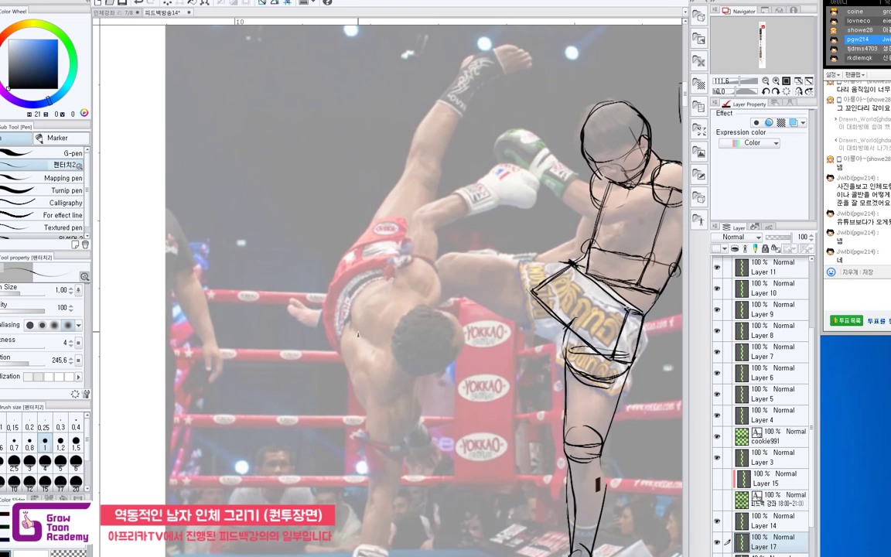
{"action": "scroll", "coordinate": [429, 401], "scroll_direction": "down", "scroll_amount": 1}
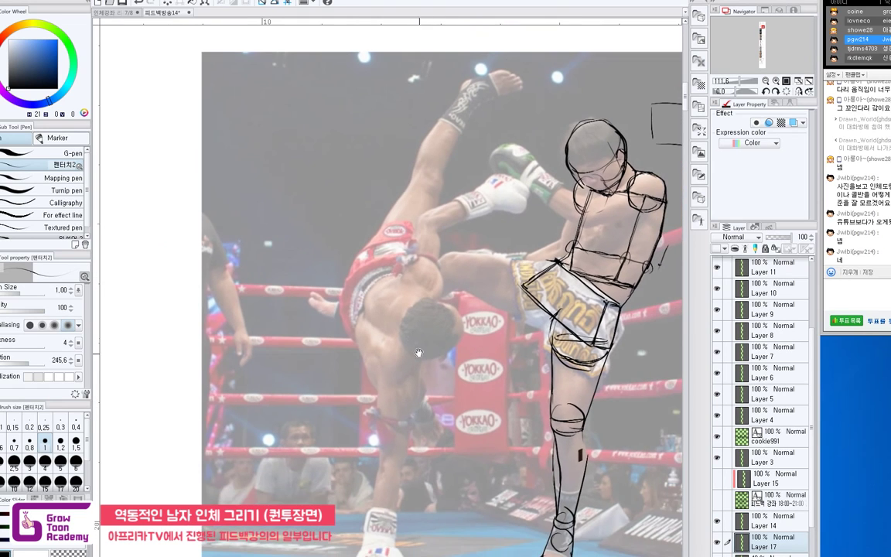
{"action": "scroll", "coordinate": [396, 409], "scroll_direction": "up", "scroll_amount": 1}
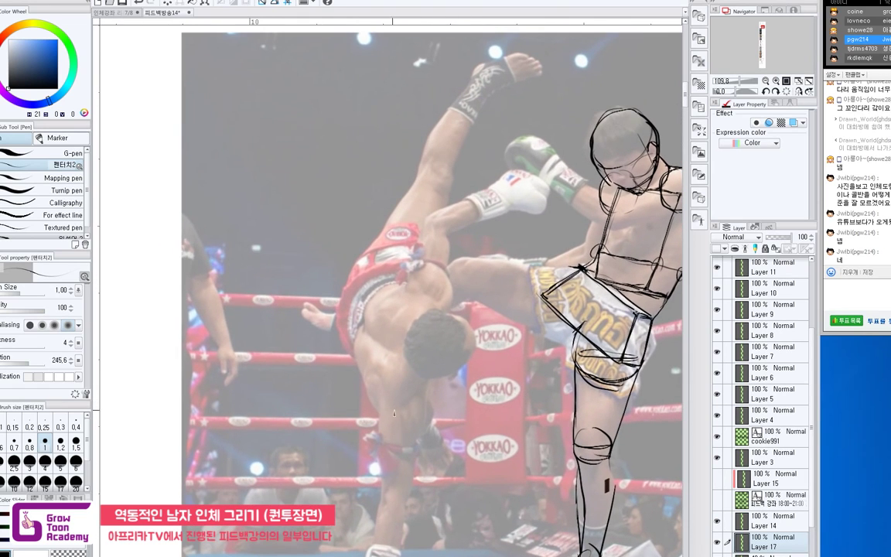
{"action": "left_click_drag", "start_coordinate": [386, 398], "coordinate": [416, 411]}
{"action": "key", "text": "ctrl+z"}
{"action": "key", "text": "ctrl+z"}
{"action": "key", "text": "ctrl+z"}
{"action": "key", "text": "ctrl+z"}
Draw the bent-over kickboxer's back plane edge from the shoulder line up to the lower ribs.
{"action": "mouse_move", "coordinate": [380, 376]}
{"action": "left_mouse_down"}
{"action": "mouse_move", "coordinate": [384, 408]}
{"action": "mouse_move", "coordinate": [379, 373]}
{"action": "mouse_move", "coordinate": [393, 322]}
{"action": "mouse_move", "coordinate": [417, 300]}
{"action": "mouse_move", "coordinate": [439, 305]}
{"action": "left_mouse_up"}
{"action": "key", "text": "ctrl+z"}
{"action": "key", "text": "ctrl+z"}
{"action": "key", "text": "e"}
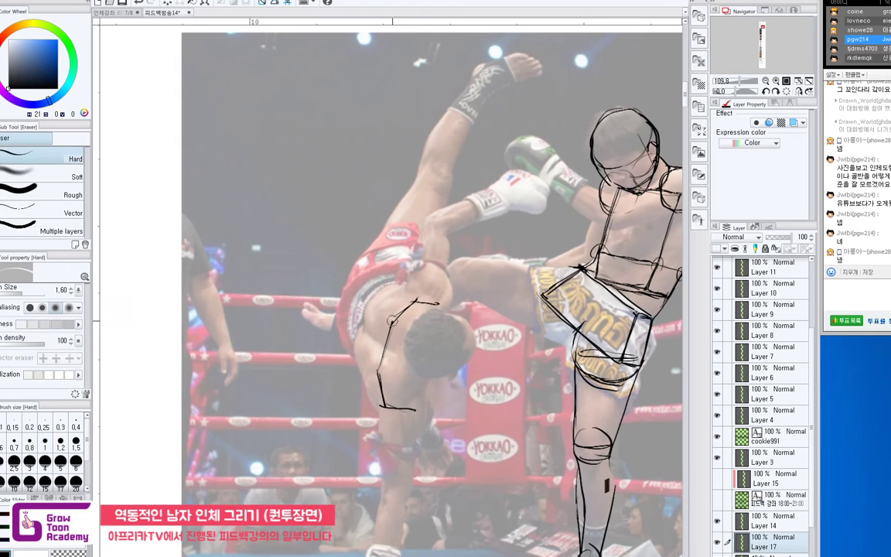
{"action": "key", "text": "p"}
{"action": "mouse_move", "coordinate": [390, 331]}
{"action": "left_mouse_down"}
{"action": "mouse_move", "coordinate": [395, 316]}
{"action": "mouse_move", "coordinate": [379, 370]}
{"action": "left_mouse_up"}
Close the bent-over kickboxer's back plane with an edge running over the head to the shoulder line.
{"action": "mouse_move", "coordinate": [419, 302]}
{"action": "left_mouse_down"}
{"action": "mouse_move", "coordinate": [448, 311]}
{"action": "mouse_move", "coordinate": [444, 332]}
{"action": "mouse_move", "coordinate": [439, 311]}
{"action": "mouse_move", "coordinate": [437, 378]}
{"action": "left_mouse_up"}
{"action": "key", "text": "ctrl+z"}
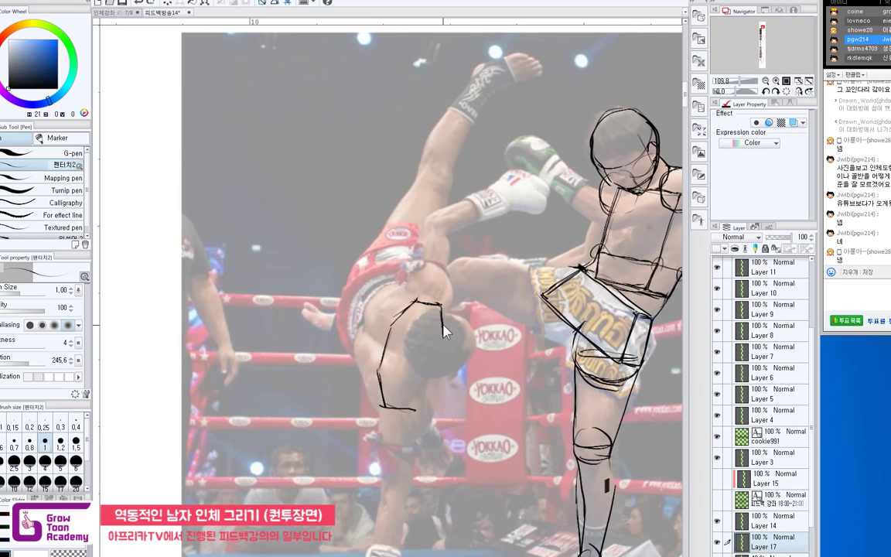
{"action": "left_click_drag", "start_coordinate": [444, 331], "coordinate": [431, 391]}
{"action": "mouse_move", "coordinate": [419, 301]}
{"action": "left_mouse_down"}
{"action": "mouse_move", "coordinate": [398, 317]}
{"action": "mouse_move", "coordinate": [406, 317]}
{"action": "left_mouse_up"}
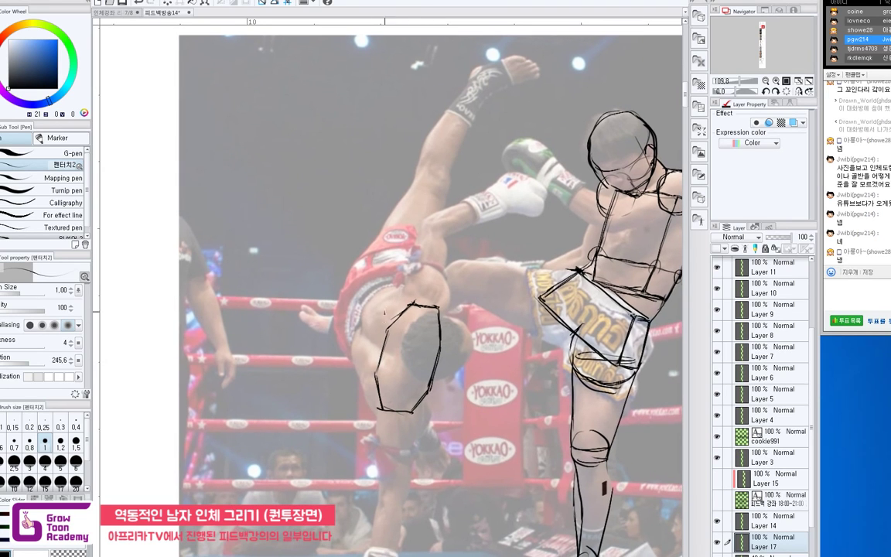
Add the torso's side planes along the outer back and connect them up to the waist.
{"action": "left_click_drag", "start_coordinate": [372, 322], "coordinate": [388, 330]}
{"action": "mouse_move", "coordinate": [359, 367]}
{"action": "left_mouse_down"}
{"action": "mouse_move", "coordinate": [370, 376]}
{"action": "mouse_move", "coordinate": [353, 356]}
{"action": "mouse_move", "coordinate": [352, 334]}
{"action": "left_mouse_up"}
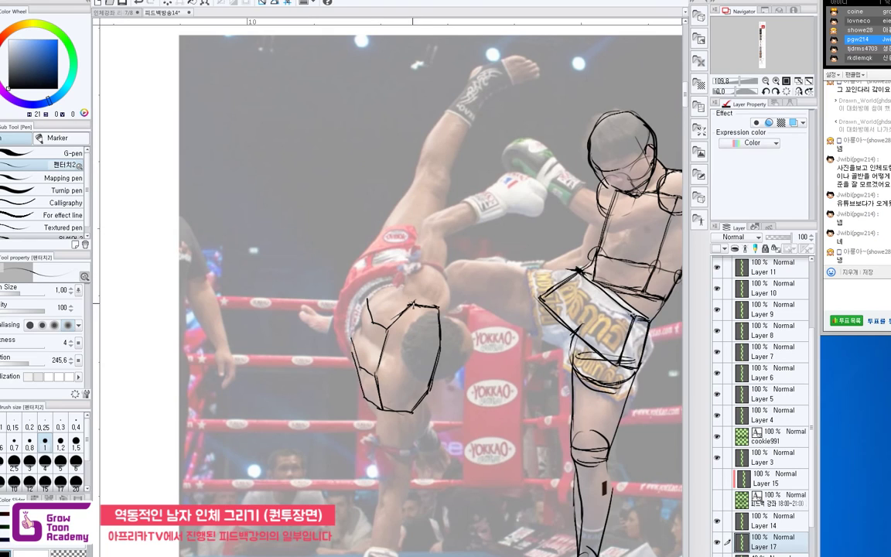
{"action": "mouse_move", "coordinate": [413, 304]}
{"action": "left_mouse_down"}
{"action": "mouse_move", "coordinate": [391, 283]}
{"action": "mouse_move", "coordinate": [360, 369]}
{"action": "mouse_move", "coordinate": [367, 401]}
{"action": "left_mouse_up"}
{"action": "mouse_move", "coordinate": [352, 339]}
{"action": "left_mouse_down"}
{"action": "mouse_move", "coordinate": [362, 302]}
{"action": "mouse_move", "coordinate": [388, 279]}
{"action": "left_mouse_up"}
{"action": "key", "text": "ctrl+z"}
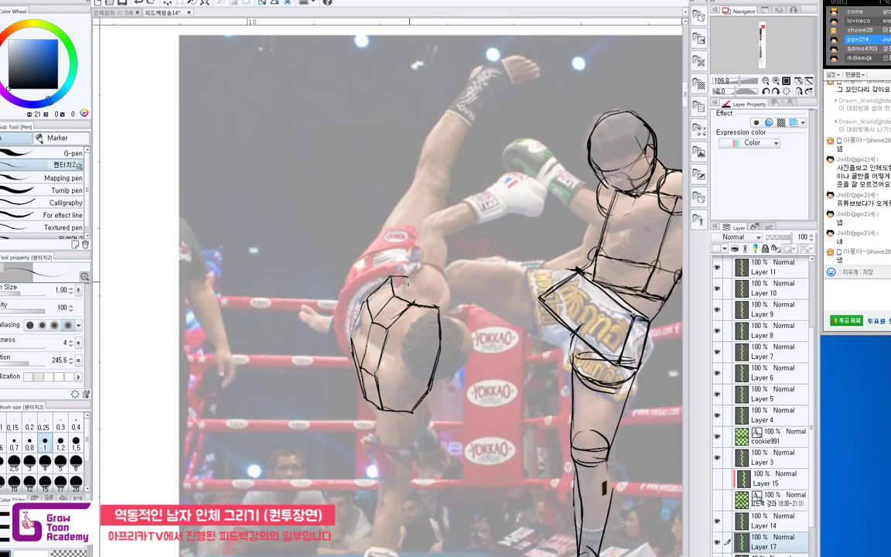
Close the top of the bent-over torso with a curved waist edge and erase stray marks.
{"action": "left_click_drag", "start_coordinate": [412, 282], "coordinate": [422, 287]}
{"action": "key", "text": "ctrl+z"}
{"action": "key", "text": "e"}
{"action": "mouse_move", "coordinate": [422, 287]}
{"action": "left_mouse_down"}
{"action": "mouse_move", "coordinate": [434, 299]}
{"action": "mouse_move", "coordinate": [400, 277]}
{"action": "left_mouse_up"}
{"action": "key", "text": "p"}
{"action": "key", "text": "e"}
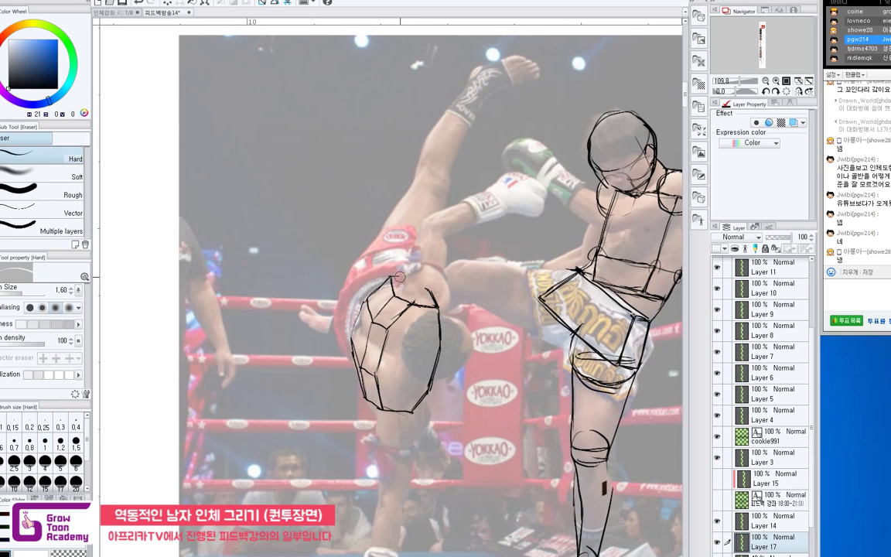
{"action": "key", "text": "p"}
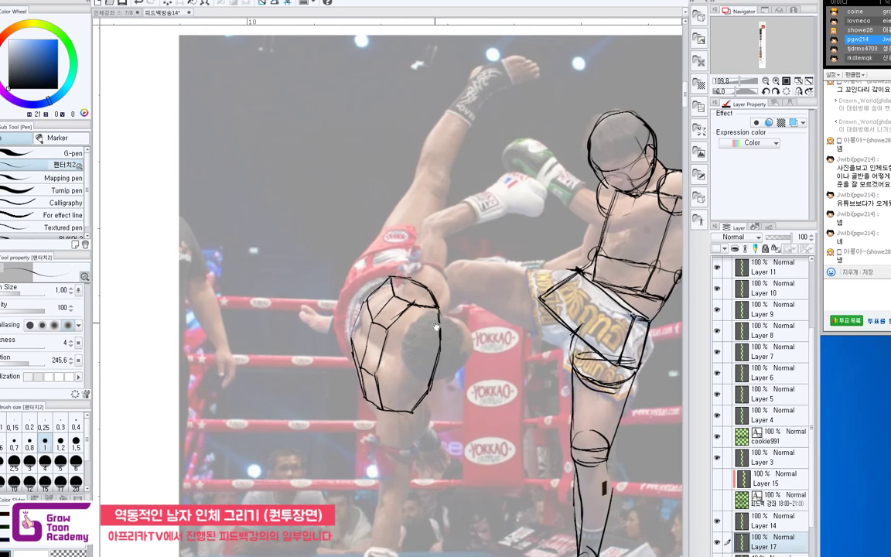
{"action": "scroll", "coordinate": [436, 328], "scroll_direction": "down", "scroll_amount": 2}
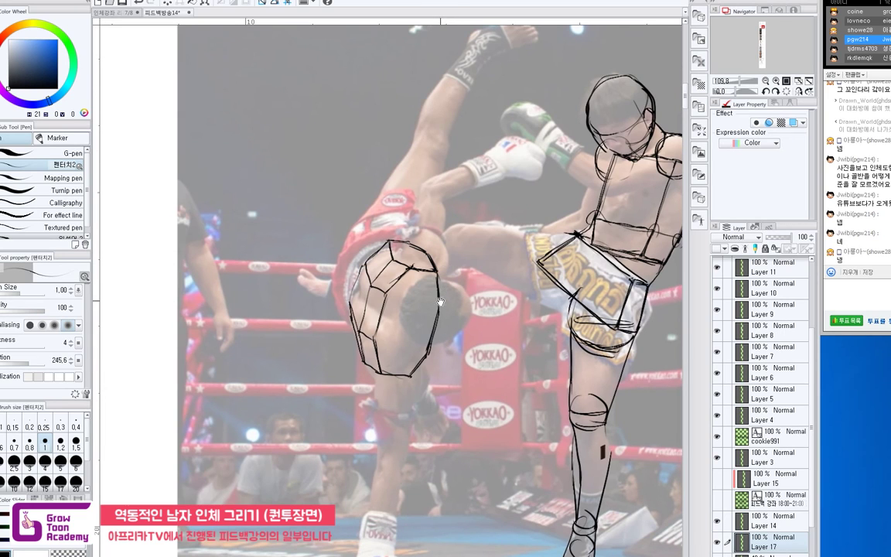
{"action": "scroll", "coordinate": [439, 302], "scroll_direction": "down", "scroll_amount": 1}
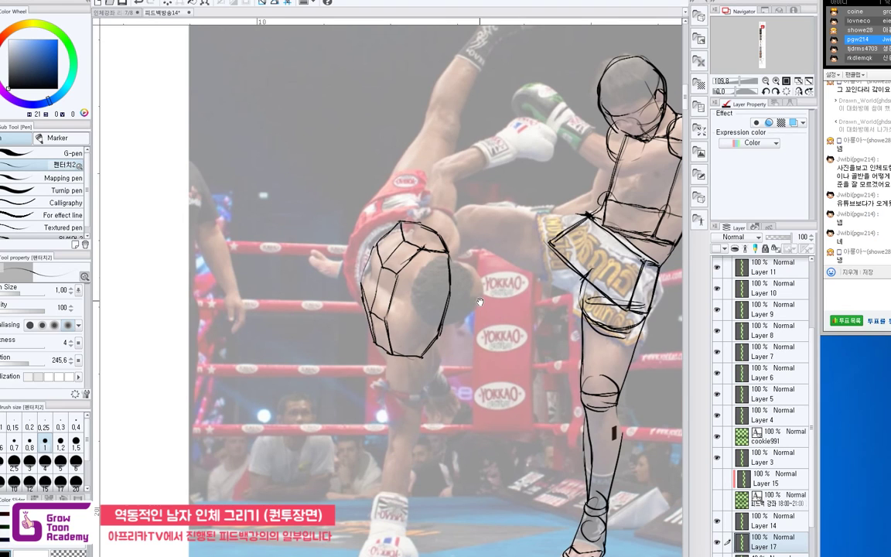
Sketch a separate faceted torso form below and beside the bent-over kickboxer to demonstrate its back and side planes.
{"action": "scroll", "coordinate": [480, 302], "scroll_direction": "down", "scroll_amount": 1}
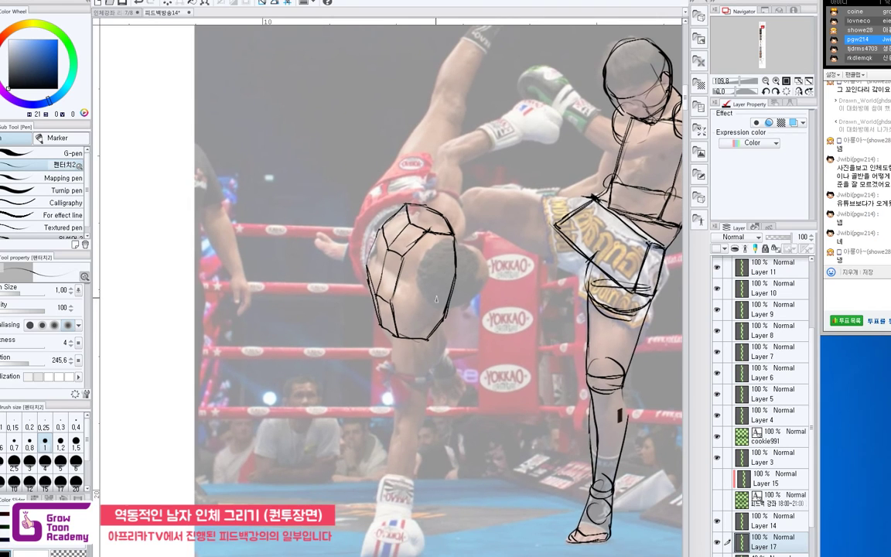
{"action": "mouse_move", "coordinate": [441, 359]}
{"action": "left_mouse_down"}
{"action": "mouse_move", "coordinate": [369, 289]}
{"action": "mouse_move", "coordinate": [480, 264]}
{"action": "left_mouse_up"}
{"action": "left_click_drag", "start_coordinate": [423, 391], "coordinate": [431, 387]}
{"action": "key", "text": "ctrl+z"}
{"action": "left_click_drag", "start_coordinate": [330, 437], "coordinate": [360, 459]}
{"action": "mouse_move", "coordinate": [332, 438]}
{"action": "left_mouse_down"}
{"action": "mouse_move", "coordinate": [339, 408]}
{"action": "mouse_move", "coordinate": [378, 372]}
{"action": "mouse_move", "coordinate": [407, 367]}
{"action": "mouse_move", "coordinate": [424, 394]}
{"action": "mouse_move", "coordinate": [402, 433]}
{"action": "mouse_move", "coordinate": [355, 453]}
{"action": "mouse_move", "coordinate": [321, 410]}
{"action": "mouse_move", "coordinate": [333, 376]}
{"action": "mouse_move", "coordinate": [369, 348]}
{"action": "left_mouse_up"}
{"action": "mouse_move", "coordinate": [361, 345]}
{"action": "left_mouse_down"}
{"action": "mouse_move", "coordinate": [333, 375]}
{"action": "mouse_move", "coordinate": [321, 409]}
{"action": "mouse_move", "coordinate": [335, 333]}
{"action": "left_mouse_up"}
{"action": "mouse_move", "coordinate": [337, 332]}
{"action": "left_mouse_down"}
{"action": "mouse_move", "coordinate": [366, 312]}
{"action": "mouse_move", "coordinate": [369, 352]}
{"action": "left_mouse_up"}
{"action": "mouse_move", "coordinate": [334, 317]}
{"action": "left_mouse_down"}
{"action": "mouse_move", "coordinate": [364, 307]}
{"action": "mouse_move", "coordinate": [370, 333]}
{"action": "left_mouse_up"}
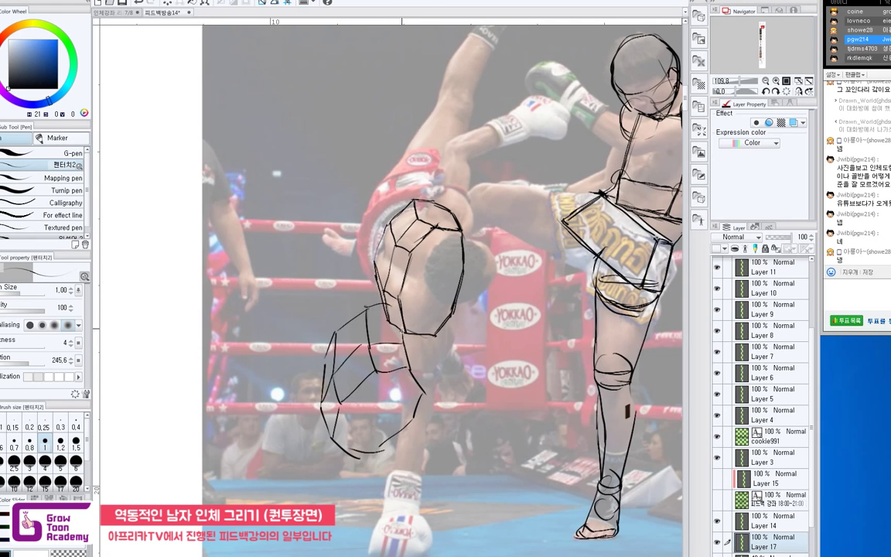
Undo the strokes of the separate demonstration torso and return to the pen.
{"action": "key", "text": "ctrl+z"}
{"action": "key", "text": "ctrl+z"}
{"action": "key", "text": "ctrl+z"}
{"action": "key", "text": "ctrl+z"}
{"action": "key", "text": "ctrl+z"}
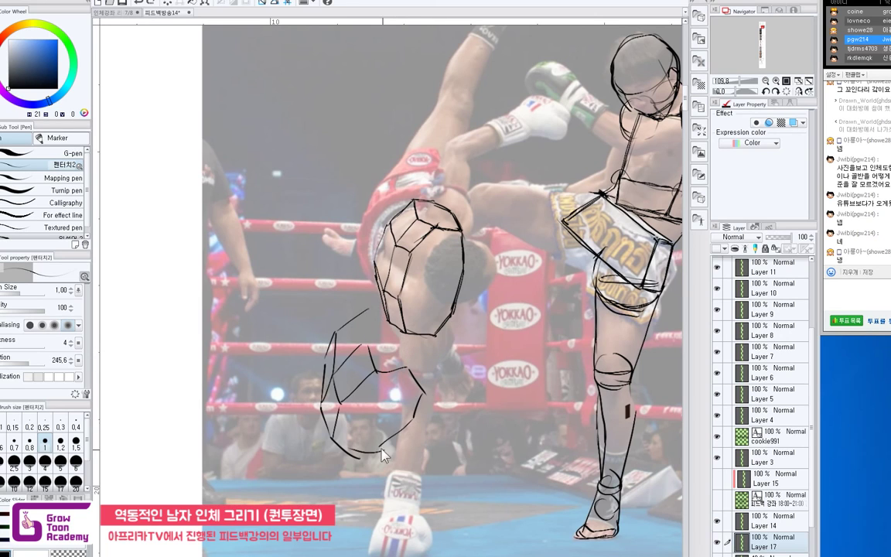
{"action": "key", "text": "ctrl+z"}
{"action": "key", "text": "ctrl+z"}
{"action": "key", "text": "ctrl+z"}
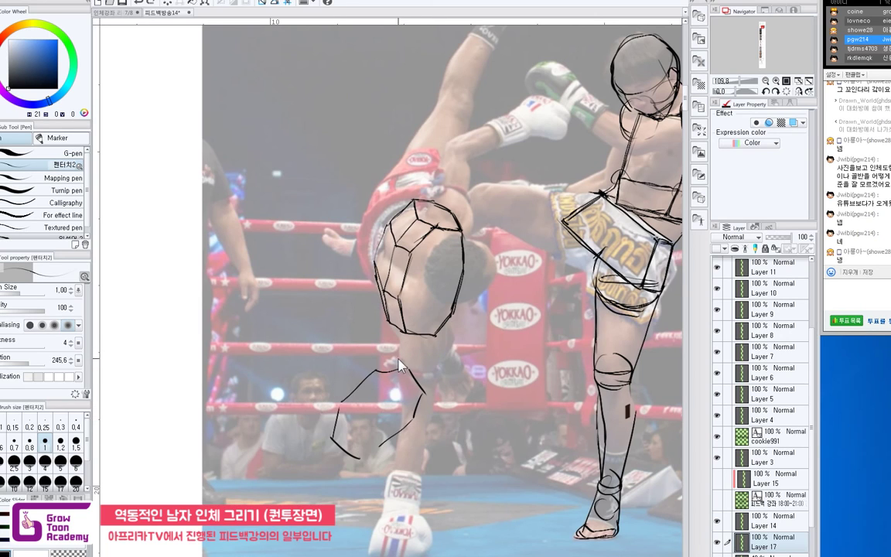
{"action": "key", "text": "ctrl+z"}
{"action": "key", "text": "ctrl+z"}
{"action": "key", "text": "ctrl+z"}
{"action": "key", "text": "ctrl+z"}
{"action": "key", "text": "e"}
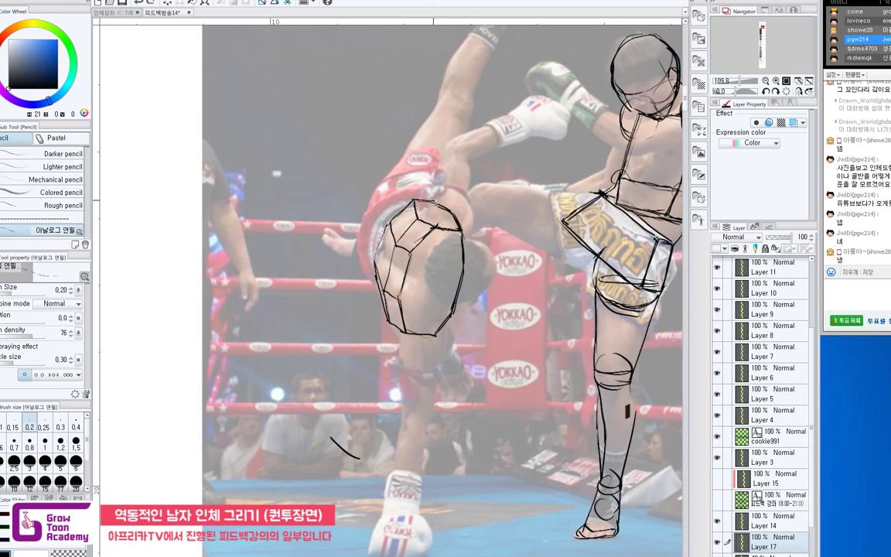
{"action": "key", "text": "p"}
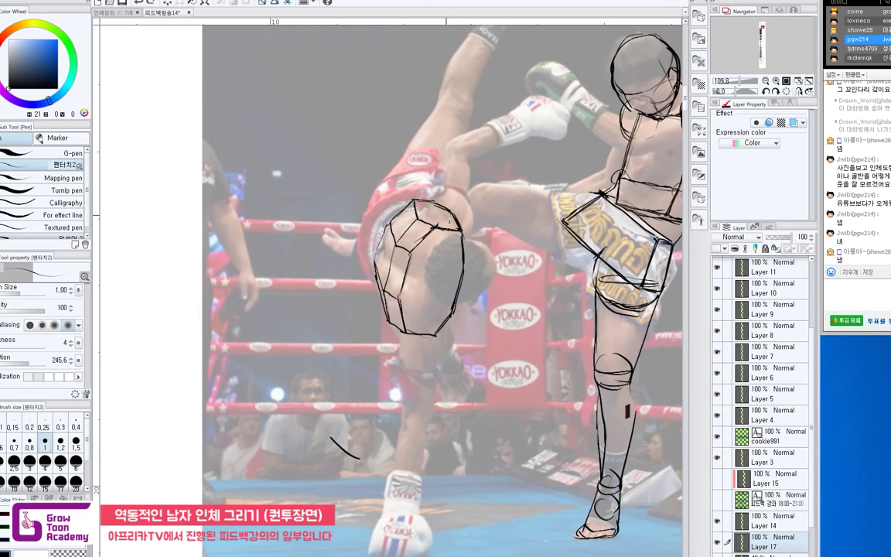
Draw a round shoulder joint and the raised upper arm of the bent-over kickboxer.
{"action": "mouse_move", "coordinate": [466, 207]}
{"action": "left_mouse_down"}
{"action": "mouse_move", "coordinate": [472, 242]}
{"action": "mouse_move", "coordinate": [450, 252]}
{"action": "left_mouse_up"}
{"action": "mouse_move", "coordinate": [438, 203]}
{"action": "left_mouse_down"}
{"action": "mouse_move", "coordinate": [435, 248]}
{"action": "mouse_move", "coordinate": [438, 211]}
{"action": "mouse_move", "coordinate": [467, 248]}
{"action": "mouse_move", "coordinate": [466, 266]}
{"action": "left_mouse_up"}
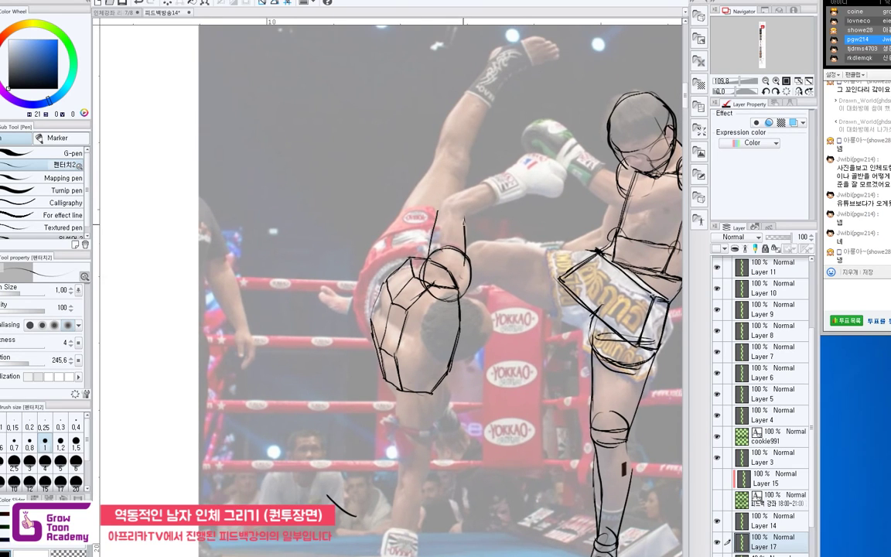
{"action": "mouse_move", "coordinate": [465, 218]}
{"action": "left_mouse_down"}
{"action": "mouse_move", "coordinate": [437, 215]}
{"action": "mouse_move", "coordinate": [456, 213]}
{"action": "mouse_move", "coordinate": [465, 223]}
{"action": "left_mouse_up"}
{"action": "key", "text": "ctrl+z"}
{"action": "key", "text": "ctrl+z"}
Add the raised arm's round elbow joint and a tapered forearm reaching to the glove's wrist.
{"action": "left_click_drag", "start_coordinate": [430, 257], "coordinate": [466, 258]}
{"action": "left_click_drag", "start_coordinate": [442, 210], "coordinate": [456, 201]}
{"action": "mouse_move", "coordinate": [439, 208]}
{"action": "left_mouse_down"}
{"action": "mouse_move", "coordinate": [458, 228]}
{"action": "mouse_move", "coordinate": [466, 218]}
{"action": "mouse_move", "coordinate": [470, 231]}
{"action": "mouse_move", "coordinate": [493, 203]}
{"action": "mouse_move", "coordinate": [469, 208]}
{"action": "mouse_move", "coordinate": [495, 199]}
{"action": "left_mouse_up"}
{"action": "key", "text": "ctrl+z"}
{"action": "mouse_move", "coordinate": [437, 228]}
{"action": "left_mouse_down"}
{"action": "mouse_move", "coordinate": [457, 218]}
{"action": "mouse_move", "coordinate": [456, 240]}
{"action": "left_mouse_up"}
{"action": "mouse_move", "coordinate": [437, 225]}
{"action": "left_mouse_down"}
{"action": "mouse_move", "coordinate": [453, 248]}
{"action": "mouse_move", "coordinate": [507, 218]}
{"action": "left_mouse_up"}
{"action": "key", "text": "ctrl+z"}
{"action": "left_click_drag", "start_coordinate": [451, 338], "coordinate": [454, 301]}
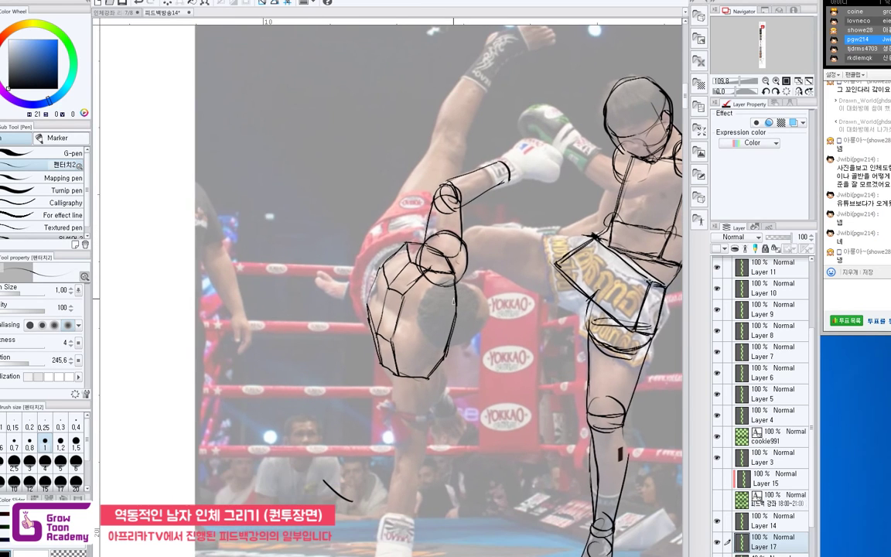
Try curved contour lines across the inner planes of the bent-over kickboxer's back.
{"action": "scroll", "coordinate": [454, 301], "scroll_direction": "down", "scroll_amount": 1}
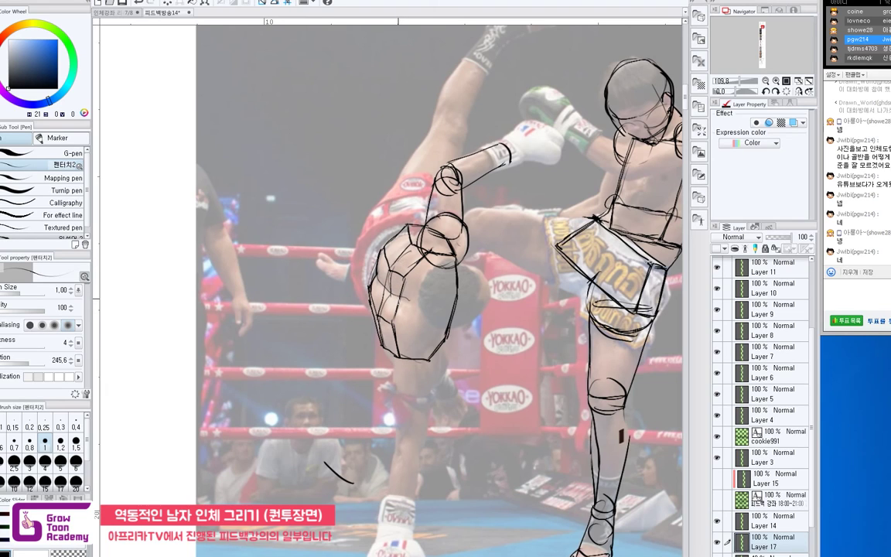
{"action": "left_click_drag", "start_coordinate": [393, 294], "coordinate": [428, 307]}
{"action": "mouse_move", "coordinate": [376, 265]}
{"action": "left_mouse_down"}
{"action": "mouse_move", "coordinate": [424, 304]}
{"action": "mouse_move", "coordinate": [410, 303]}
{"action": "mouse_move", "coordinate": [424, 303]}
{"action": "left_mouse_up"}
{"action": "key", "text": "e"}
{"action": "key", "text": "p"}
{"action": "key", "text": "ctrl+z"}
{"action": "key", "text": "ctrl+z"}
Draw a side-view diagram of the spine's S-curve in the open area beside the bent-over kickboxer.
{"action": "left_click_drag", "start_coordinate": [407, 259], "coordinate": [434, 219]}
{"action": "mouse_move", "coordinate": [315, 333]}
{"action": "left_mouse_down"}
{"action": "mouse_move", "coordinate": [330, 377]}
{"action": "mouse_move", "coordinate": [346, 369]}
{"action": "mouse_move", "coordinate": [334, 258]}
{"action": "mouse_move", "coordinate": [316, 291]}
{"action": "mouse_move", "coordinate": [336, 221]}
{"action": "left_mouse_up"}
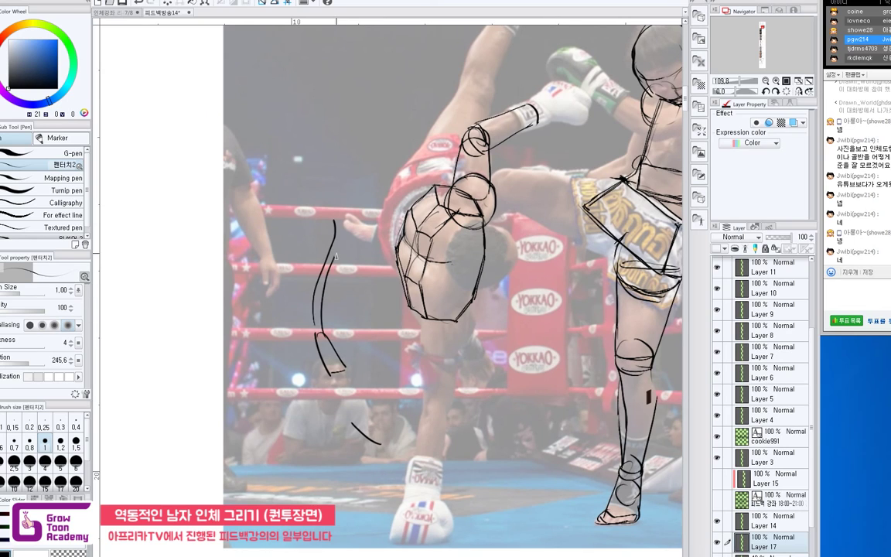
{"action": "left_click_drag", "start_coordinate": [333, 262], "coordinate": [337, 231]}
{"action": "mouse_move", "coordinate": [336, 320]}
{"action": "left_mouse_down"}
{"action": "mouse_move", "coordinate": [342, 260]}
{"action": "mouse_move", "coordinate": [322, 194]}
{"action": "left_mouse_up"}
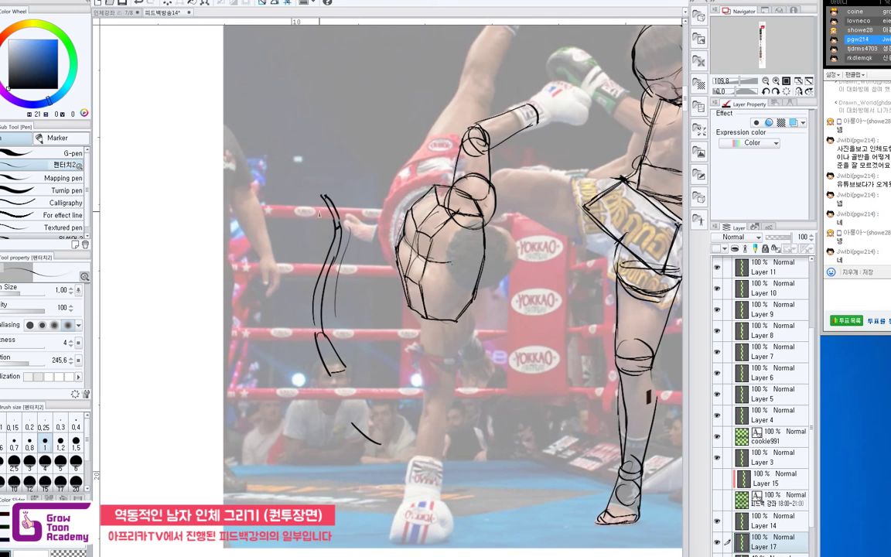
Sketch the spine as a curved band running across the bent-over kickboxer's back.
{"action": "mouse_move", "coordinate": [399, 232]}
{"action": "left_mouse_down"}
{"action": "mouse_move", "coordinate": [393, 215]}
{"action": "mouse_move", "coordinate": [424, 261]}
{"action": "left_mouse_up"}
{"action": "mouse_move", "coordinate": [405, 228]}
{"action": "left_mouse_down"}
{"action": "mouse_move", "coordinate": [422, 263]}
{"action": "mouse_move", "coordinate": [463, 266]}
{"action": "left_mouse_up"}
{"action": "left_click_drag", "start_coordinate": [448, 263], "coordinate": [465, 262]}
{"action": "left_click_drag", "start_coordinate": [398, 213], "coordinate": [403, 219]}
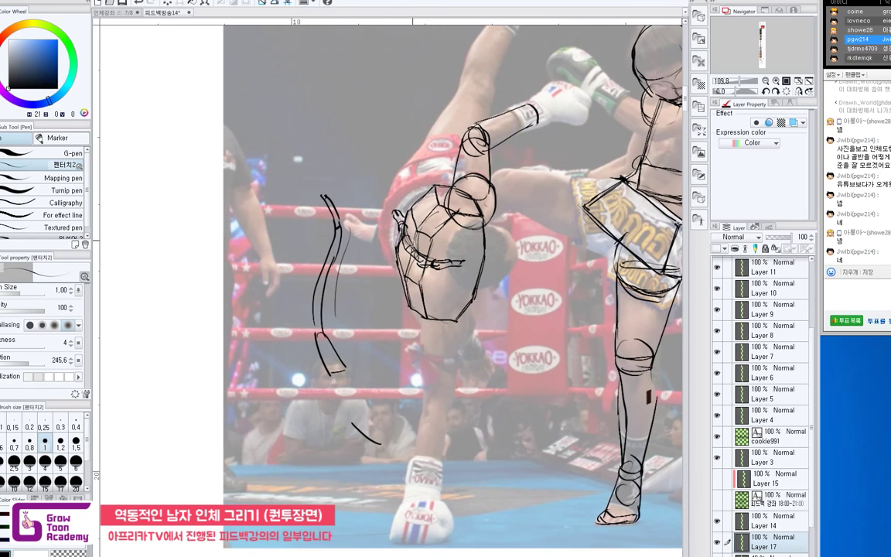
{"action": "left_click_drag", "start_coordinate": [458, 266], "coordinate": [472, 263]}
Undo the spine band on the back and the uppermost segment of the side-view spine diagram.
{"action": "key", "text": "ctrl+z"}
{"action": "key", "text": "ctrl+z"}
{"action": "key", "text": "ctrl+z"}
{"action": "key", "text": "ctrl+z"}
{"action": "key", "text": "ctrl+z"}
{"action": "key", "text": "ctrl+z"}
{"action": "key", "text": "ctrl+z"}
{"action": "key", "text": "ctrl+z"}
{"action": "key", "text": "ctrl+z"}
{"action": "key", "text": "ctrl+z"}
{"action": "key", "text": "ctrl+z"}
{"action": "key", "text": "ctrl+z"}
{"action": "key", "text": "ctrl+z"}
{"action": "key", "text": "ctrl+z"}
{"action": "key", "text": "ctrl+z"}
{"action": "key", "text": "ctrl+z"}
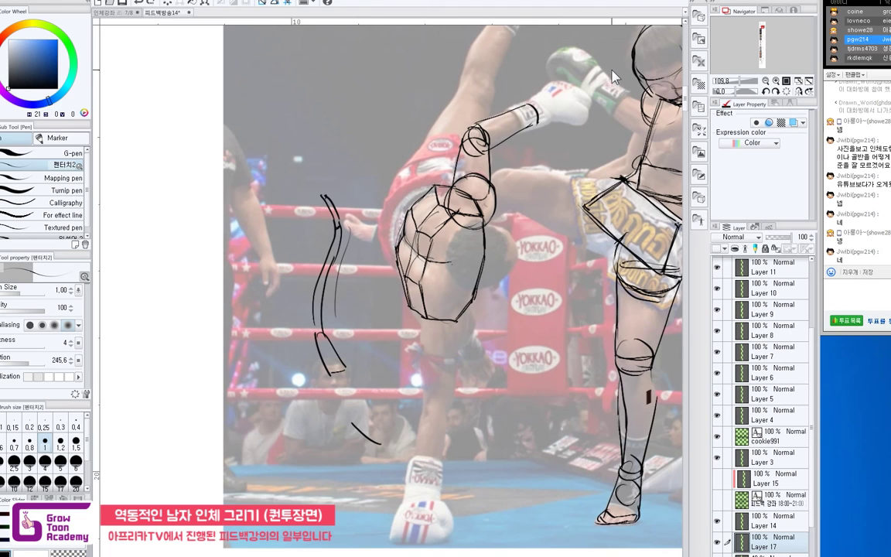
Erase the inner plane lines of the bent-over torso and draw one curved spine line across the back.
{"action": "key", "text": "e"}
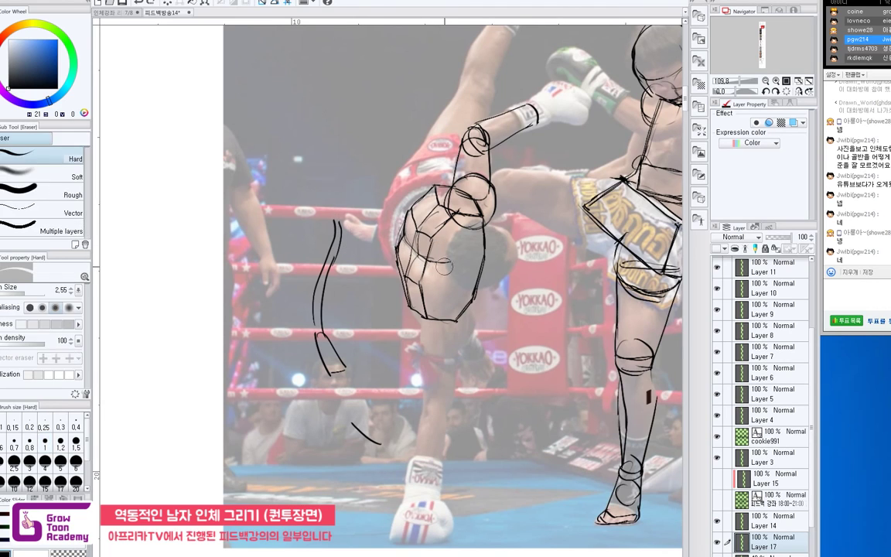
{"action": "mouse_move", "coordinate": [407, 236]}
{"action": "left_mouse_down"}
{"action": "mouse_move", "coordinate": [421, 212]}
{"action": "mouse_move", "coordinate": [439, 208]}
{"action": "mouse_move", "coordinate": [441, 226]}
{"action": "mouse_move", "coordinate": [418, 258]}
{"action": "mouse_move", "coordinate": [428, 260]}
{"action": "mouse_move", "coordinate": [416, 283]}
{"action": "left_mouse_up"}
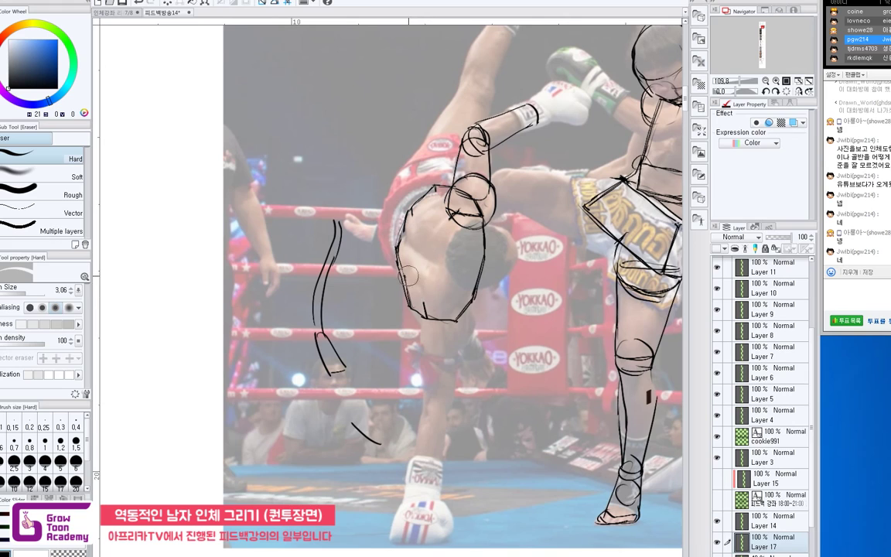
{"action": "key", "text": "p"}
{"action": "left_click_drag", "start_coordinate": [401, 234], "coordinate": [450, 265]}
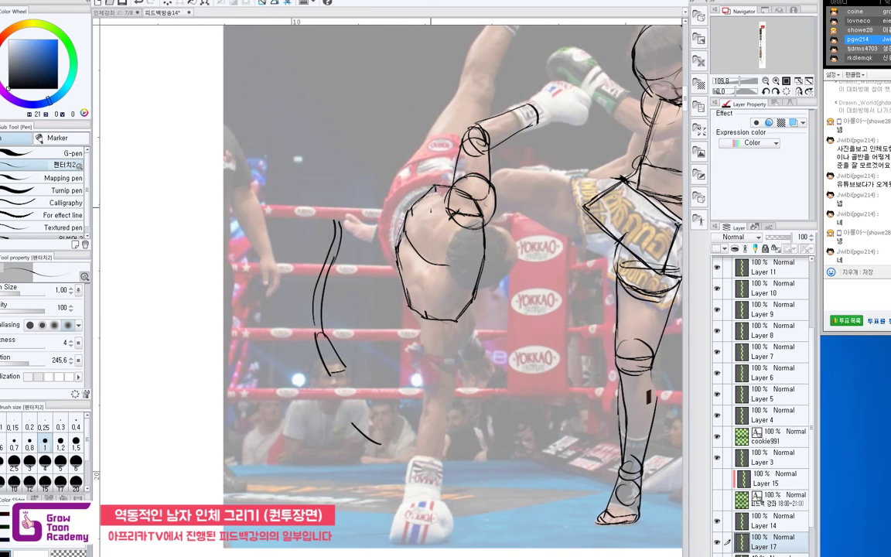
Add curved shoulder-blade and rib contour lines on both sides of the spine line within the bent-over torso.
{"action": "left_click_drag", "start_coordinate": [444, 197], "coordinate": [415, 228]}
{"action": "key", "text": "ctrl+z"}
{"action": "key", "text": "ctrl+z"}
{"action": "mouse_move", "coordinate": [447, 206]}
{"action": "left_mouse_down"}
{"action": "mouse_move", "coordinate": [419, 241]}
{"action": "mouse_move", "coordinate": [407, 298]}
{"action": "left_mouse_up"}
{"action": "left_click_drag", "start_coordinate": [451, 315], "coordinate": [467, 278]}
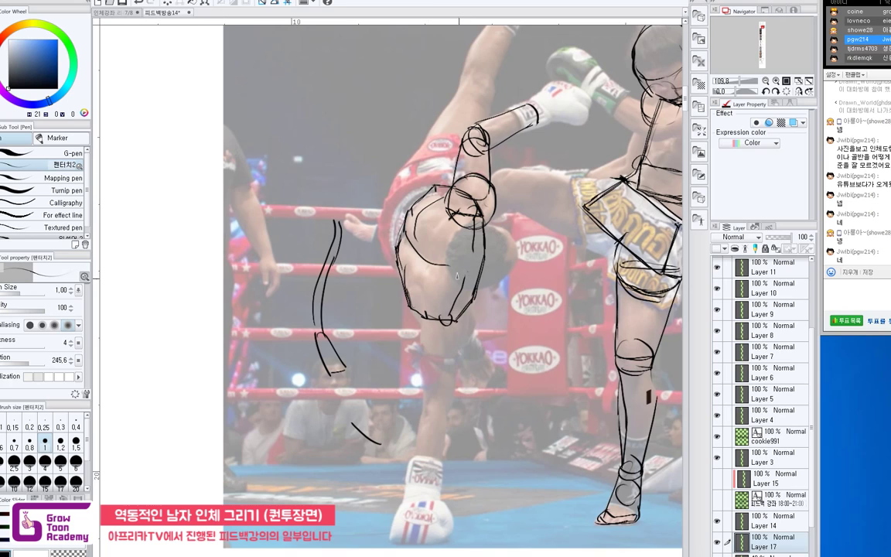
{"action": "mouse_move", "coordinate": [440, 318]}
{"action": "left_mouse_down"}
{"action": "mouse_move", "coordinate": [427, 309]}
{"action": "mouse_move", "coordinate": [423, 286]}
{"action": "left_mouse_up"}
{"action": "left_click_drag", "start_coordinate": [457, 215], "coordinate": [430, 238]}
Look over the kickboxer construction, the running-pose studies above the photo and the mannequin figure below it.
{"action": "left_click_drag", "start_coordinate": [565, 172], "coordinate": [572, 224]}
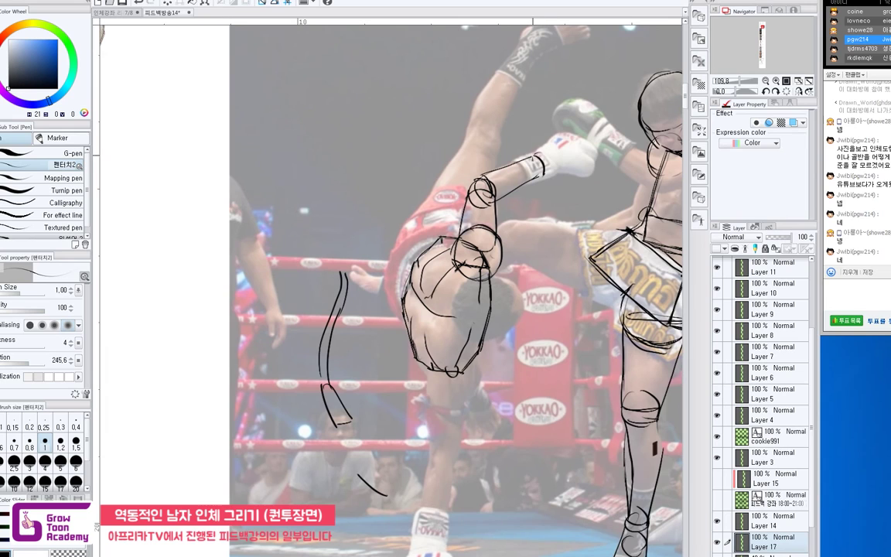
{"action": "scroll", "coordinate": [559, 240], "scroll_direction": "down", "scroll_amount": 2}
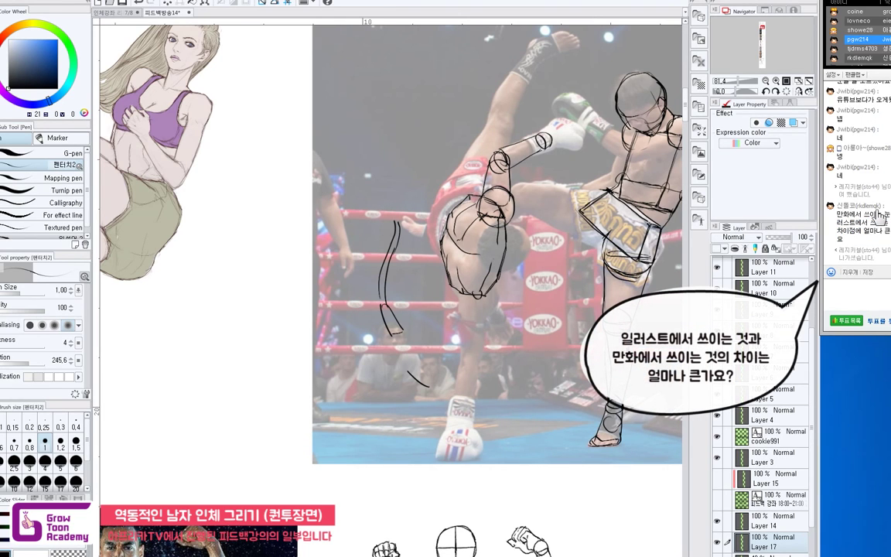
{"action": "left_click_drag", "start_coordinate": [650, 72], "coordinate": [567, 136]}
{"action": "key", "text": "o"}
{"action": "left_click_drag", "start_coordinate": [511, 94], "coordinate": [514, 260]}
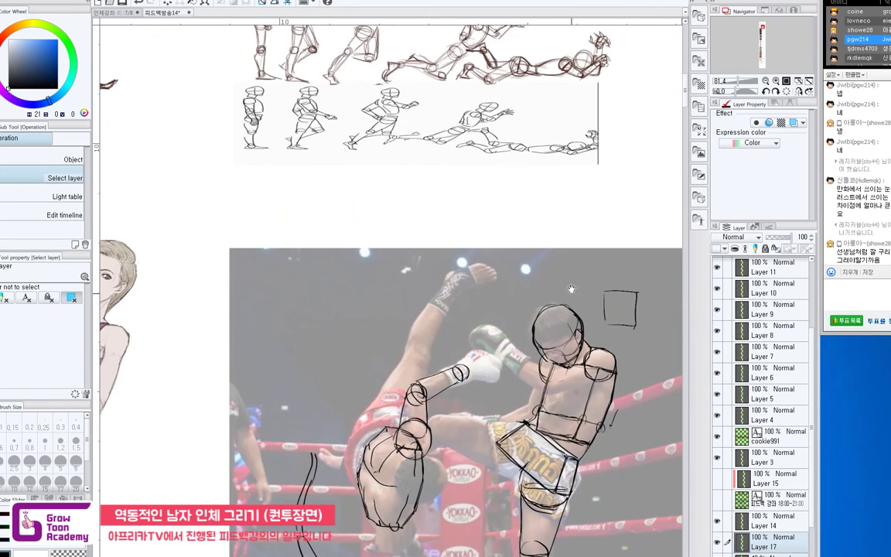
{"action": "left_click_drag", "start_coordinate": [611, 162], "coordinate": [588, 231]}
{"action": "left_click_drag", "start_coordinate": [516, 364], "coordinate": [472, 207]}
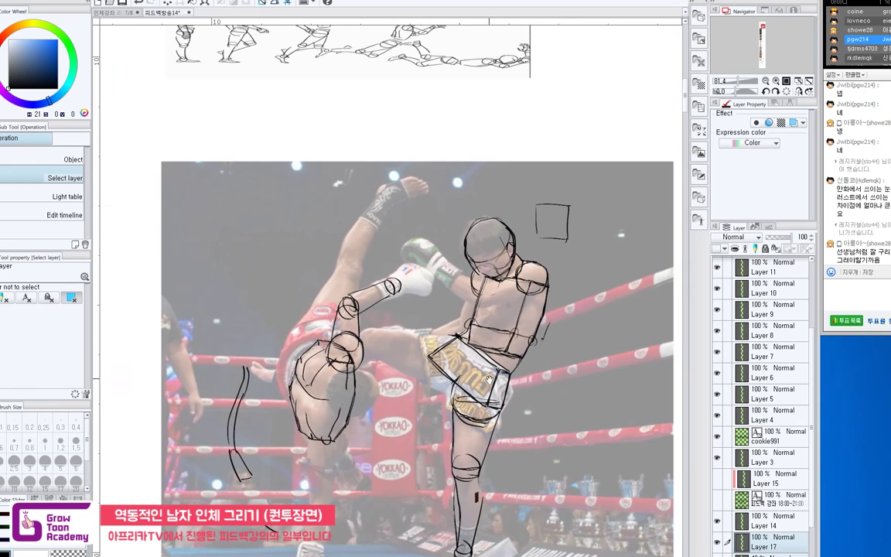
{"action": "left_click_drag", "start_coordinate": [486, 360], "coordinate": [469, 296]}
{"action": "key", "text": "p"}
{"action": "left_click_drag", "start_coordinate": [449, 496], "coordinate": [482, 213]}
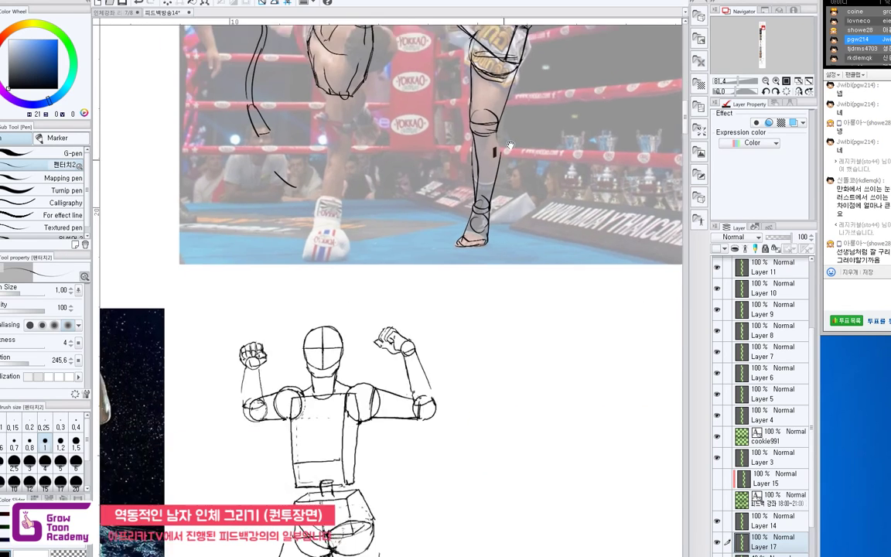
{"action": "left_click_drag", "start_coordinate": [489, 351], "coordinate": [501, 240]}
{"action": "left_click_drag", "start_coordinate": [531, 325], "coordinate": [508, 193]}
{"action": "left_click_drag", "start_coordinate": [570, 208], "coordinate": [487, 219]}
{"action": "scroll", "coordinate": [492, 178], "scroll_direction": "down", "scroll_amount": 1}
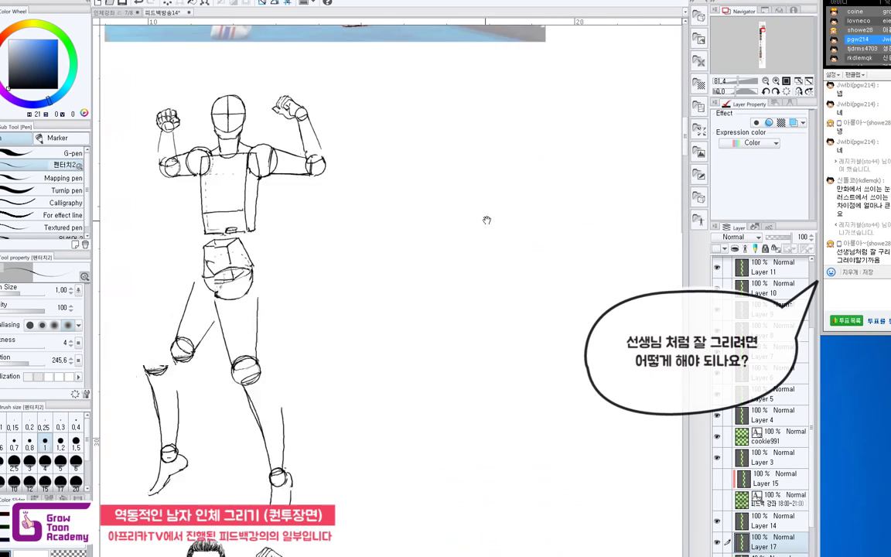
{"action": "left_click_drag", "start_coordinate": [545, 223], "coordinate": [499, 245]}
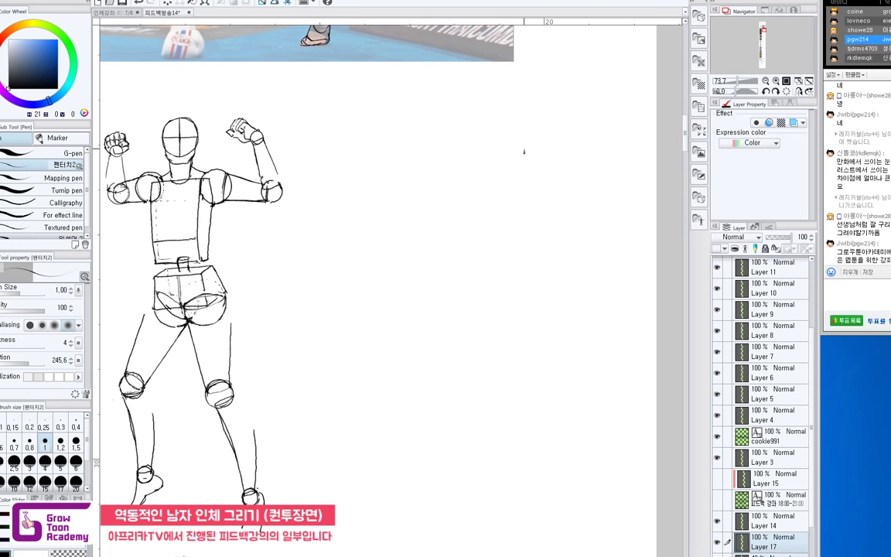
Sketch a horizon with perspective lines radiating from one vanishing point in the blank area beside the mannequin figure.
{"action": "mouse_move", "coordinate": [433, 178]}
{"action": "left_mouse_down"}
{"action": "mouse_move", "coordinate": [420, 205]}
{"action": "mouse_move", "coordinate": [475, 203]}
{"action": "mouse_move", "coordinate": [423, 218]}
{"action": "left_mouse_up"}
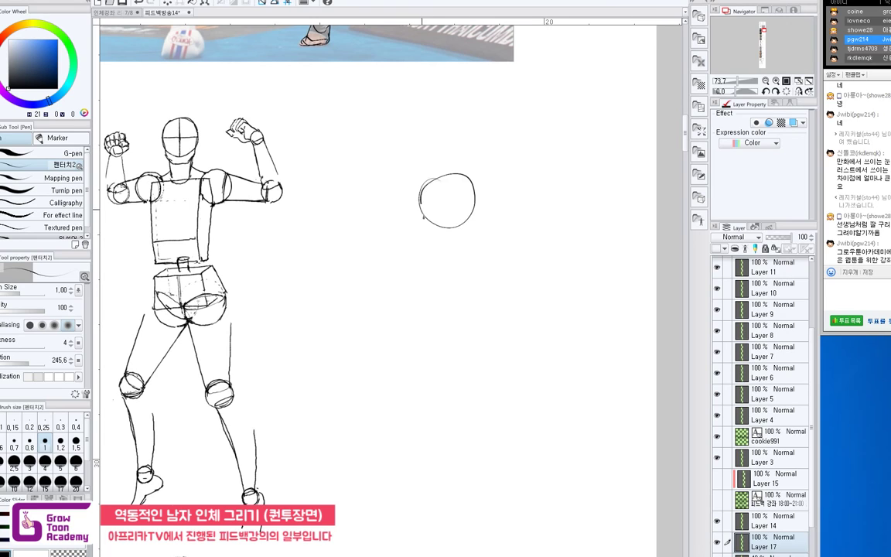
{"action": "key", "text": "ctrl+z"}
{"action": "mouse_move", "coordinate": [332, 290]}
{"action": "left_mouse_down"}
{"action": "mouse_move", "coordinate": [482, 196]}
{"action": "mouse_move", "coordinate": [411, 302]}
{"action": "left_mouse_up"}
{"action": "left_click_drag", "start_coordinate": [482, 197], "coordinate": [499, 297]}
{"action": "mouse_move", "coordinate": [481, 197]}
{"action": "left_mouse_down"}
{"action": "mouse_move", "coordinate": [537, 262]}
{"action": "mouse_move", "coordinate": [380, 206]}
{"action": "mouse_move", "coordinate": [562, 193]}
{"action": "left_mouse_up"}
{"action": "left_click_drag", "start_coordinate": [380, 206], "coordinate": [562, 188]}
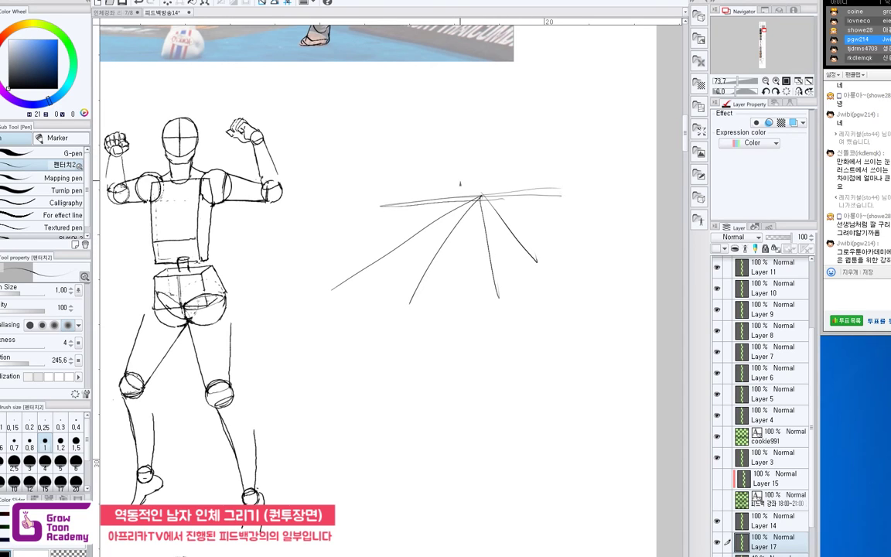
Draw two rough standing figures and a smaller seated one between them along the perspective lines before the vanishing point.
{"action": "left_click_drag", "start_coordinate": [404, 179], "coordinate": [412, 204]}
{"action": "left_click_drag", "start_coordinate": [414, 202], "coordinate": [425, 255]}
{"action": "left_click_drag", "start_coordinate": [410, 206], "coordinate": [418, 281]}
{"action": "left_click_drag", "start_coordinate": [441, 176], "coordinate": [447, 237]}
{"action": "mouse_move", "coordinate": [446, 193]}
{"action": "left_mouse_down"}
{"action": "mouse_move", "coordinate": [457, 232]}
{"action": "mouse_move", "coordinate": [434, 224]}
{"action": "left_mouse_up"}
{"action": "left_click_drag", "start_coordinate": [436, 223], "coordinate": [426, 252]}
{"action": "left_click_drag", "start_coordinate": [426, 253], "coordinate": [449, 262]}
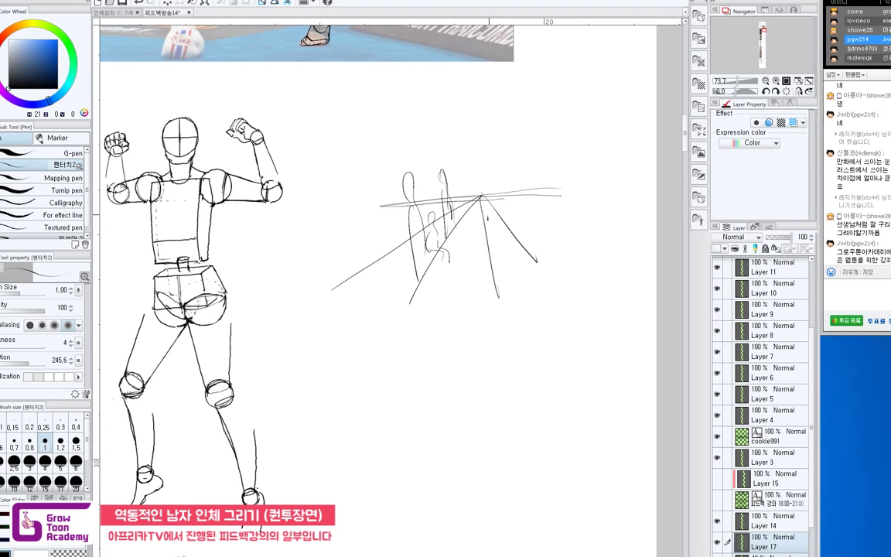
Draw another rough standing figure on the opposite side of the vanishing point.
{"action": "left_click_drag", "start_coordinate": [511, 168], "coordinate": [517, 191]}
{"action": "left_click_drag", "start_coordinate": [518, 190], "coordinate": [520, 232]}
{"action": "mouse_move", "coordinate": [526, 211]}
{"action": "left_mouse_down"}
{"action": "mouse_move", "coordinate": [519, 252]}
{"action": "mouse_move", "coordinate": [519, 231]}
{"action": "mouse_move", "coordinate": [511, 264]}
{"action": "left_mouse_up"}
{"action": "key", "text": "ctrl+z"}
{"action": "left_click_drag", "start_coordinate": [513, 243], "coordinate": [514, 264]}
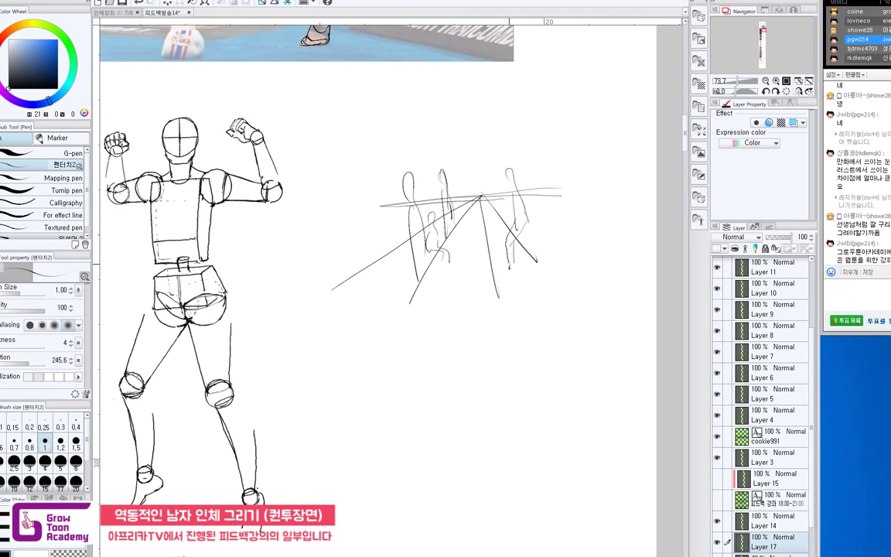
Erase the rough perspective sketch with a large hard eraser.
{"action": "left_click_drag", "start_coordinate": [442, 286], "coordinate": [442, 291]}
{"action": "key", "text": "e"}
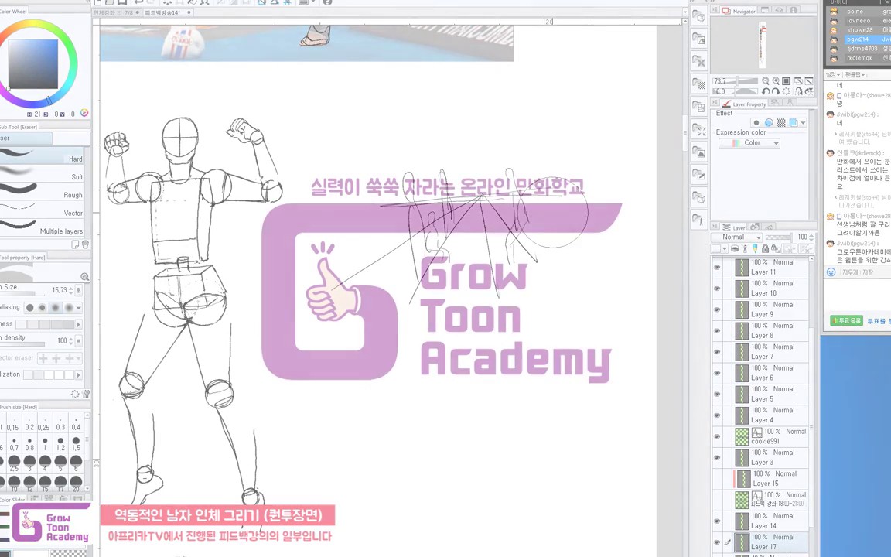
{"action": "left_click_drag", "start_coordinate": [486, 203], "coordinate": [571, 214]}
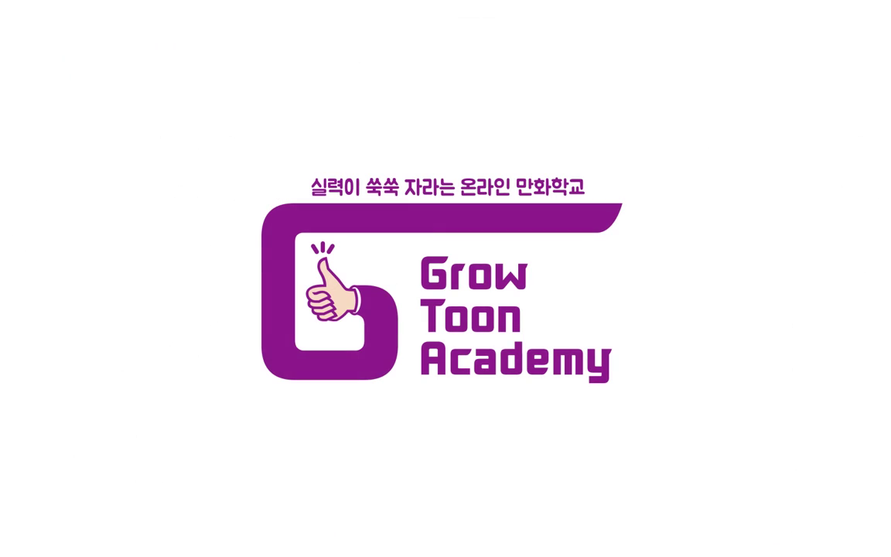